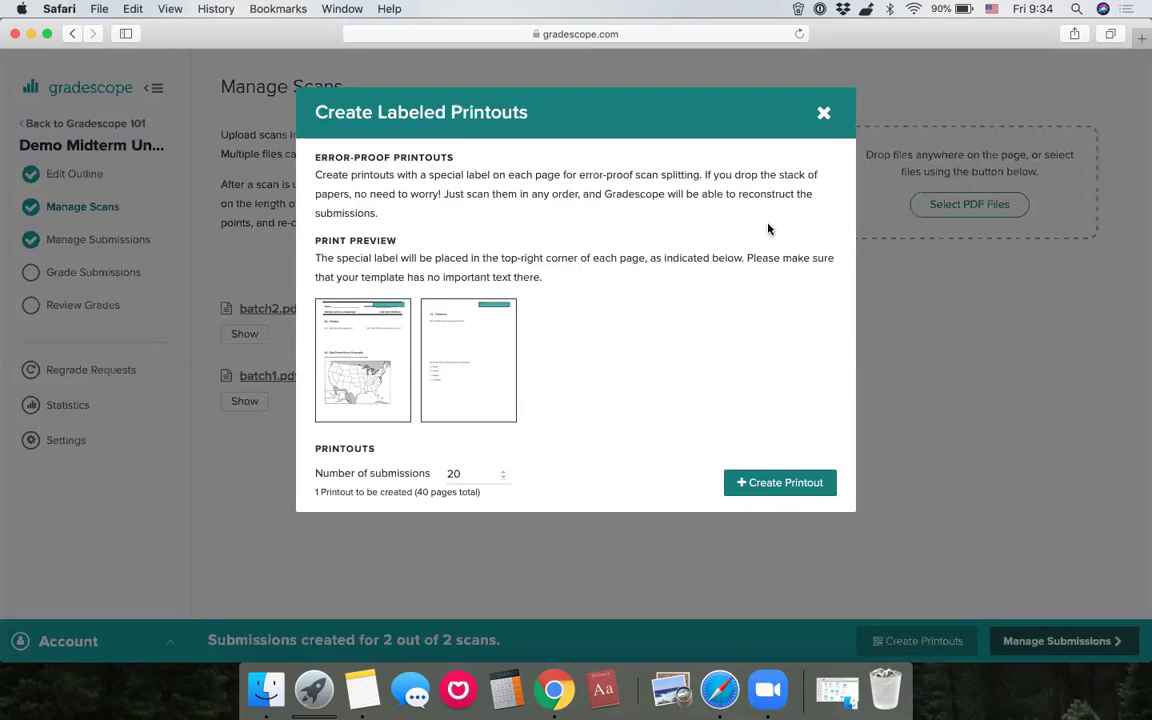
Step: Leave the Demo Midterm's labeled printouts and return to the assignments list of the Gradescope 101 course
click(824, 113)
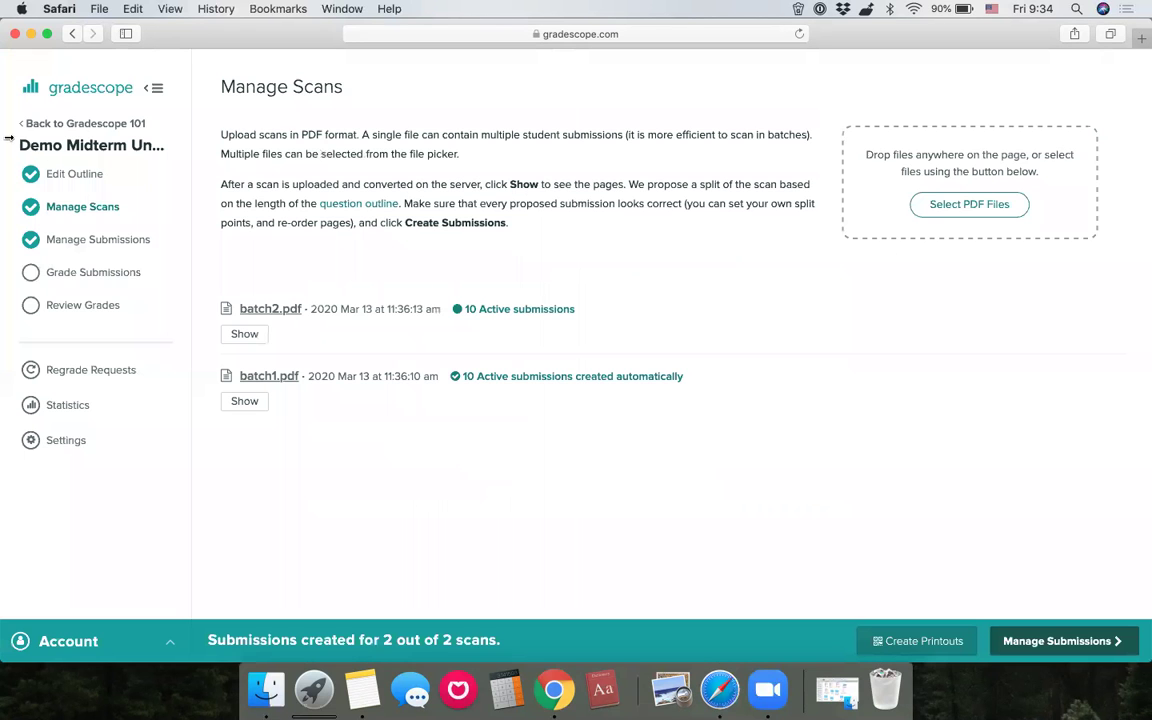
click(77, 123)
click(75, 204)
Step: Start a new Exam / Quiz assignment and name it Exam 1
click(1065, 641)
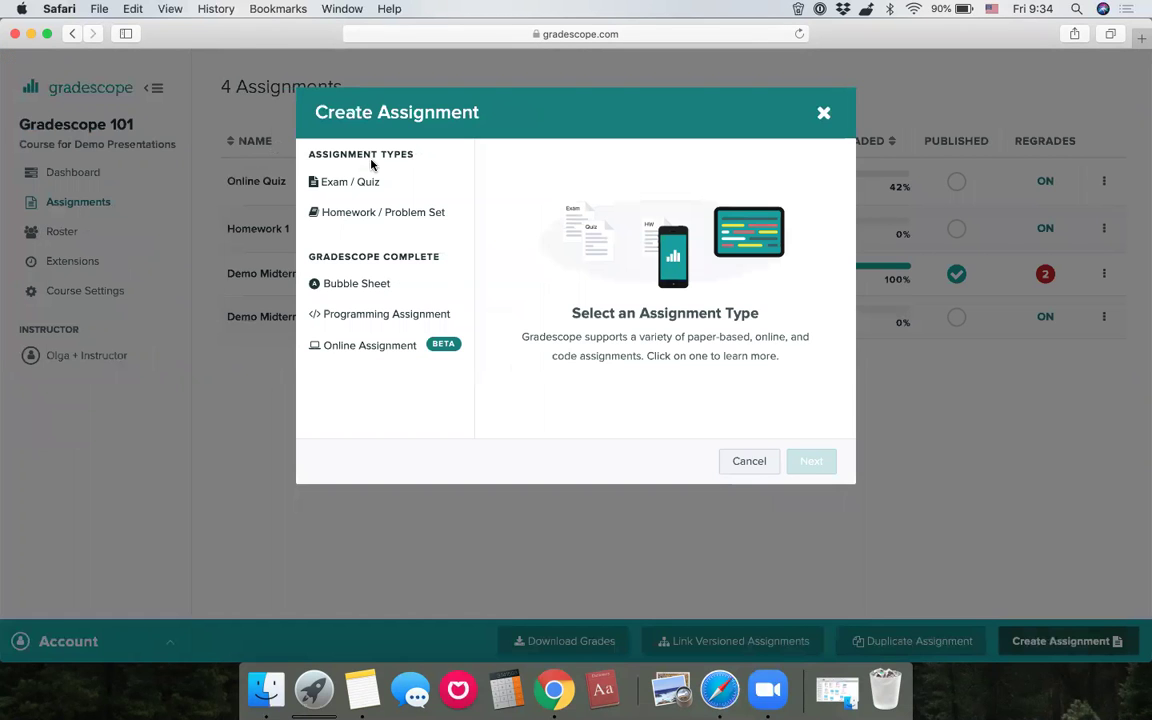
click(345, 180)
click(811, 461)
text(Exam 1)
Step: Preview both pages of template.pdf in the file chooser and create the assignment with that file as its template
click(670, 241)
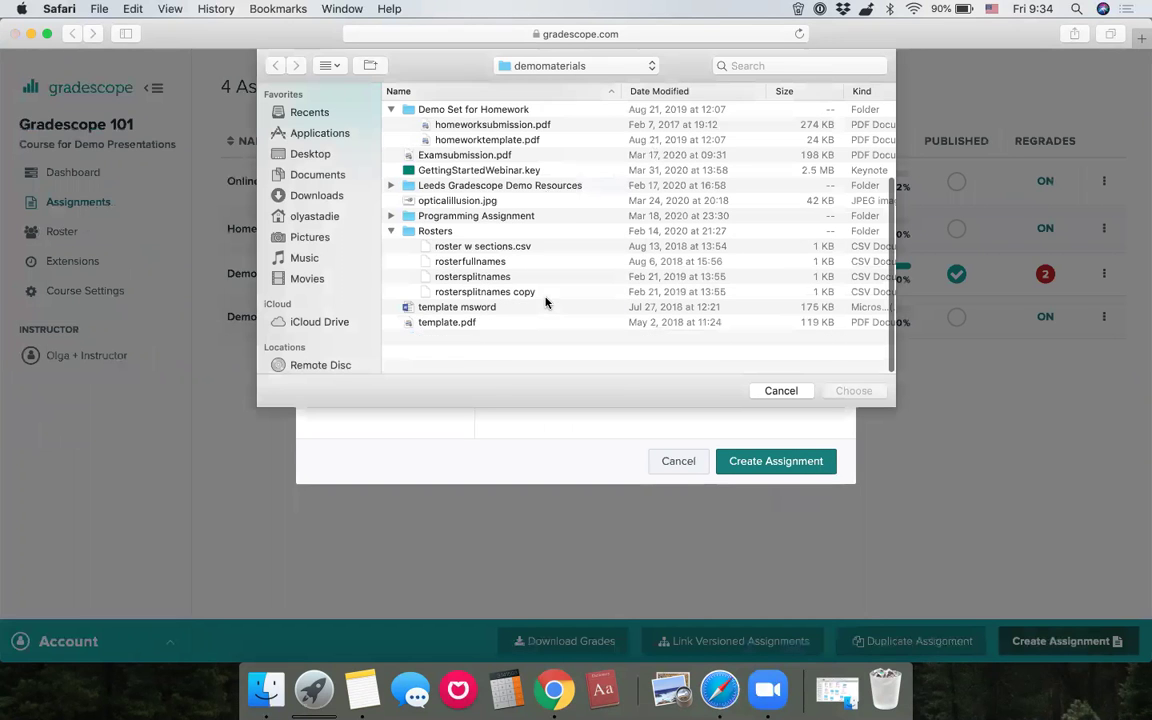
scroll(500, 340, up, 2)
right_click(468, 366)
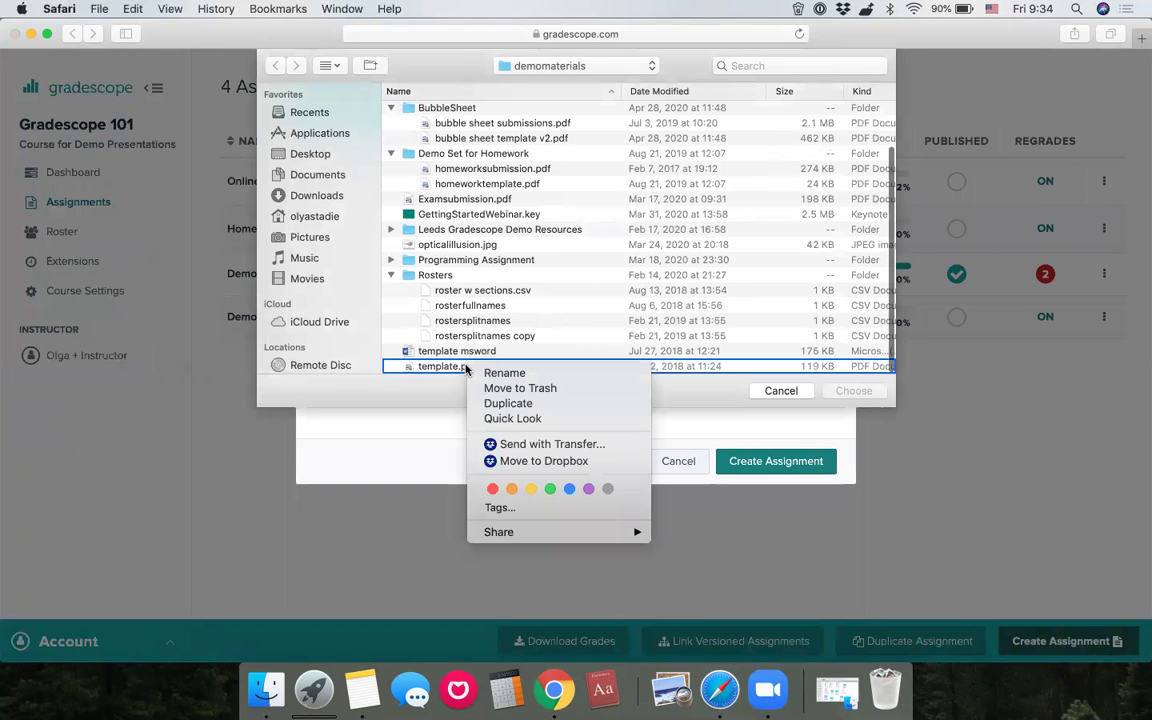
click(530, 419)
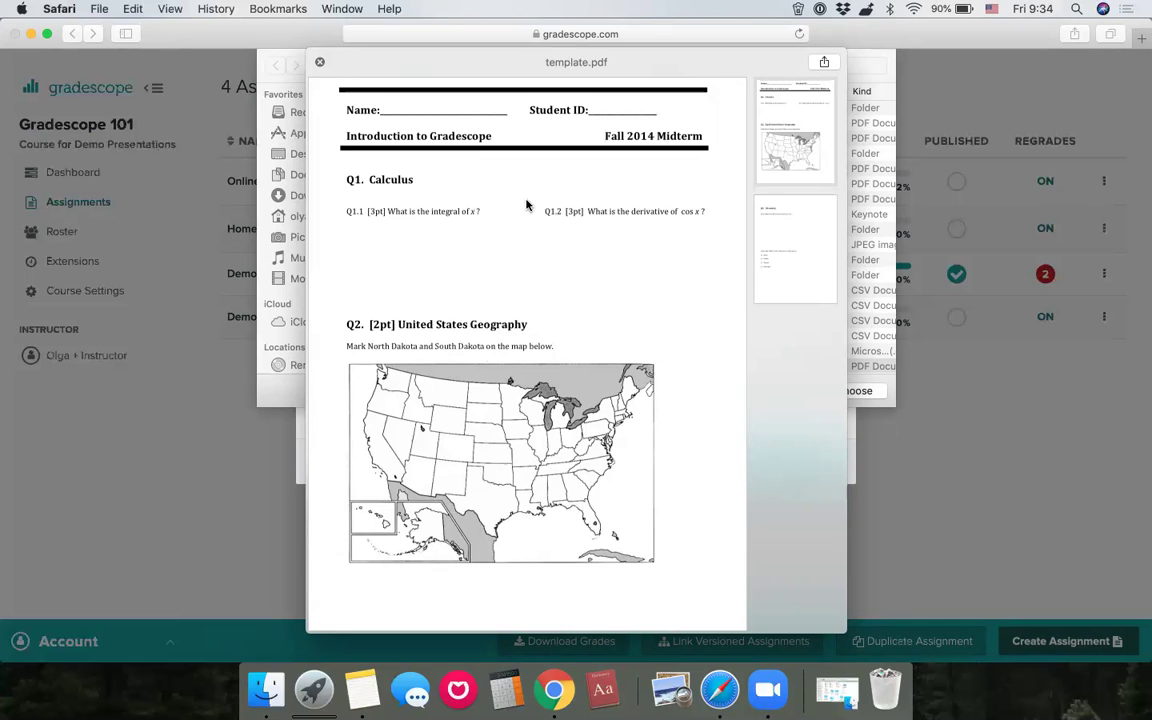
scroll(527, 206, down, 10)
scroll(527, 206, up, 10)
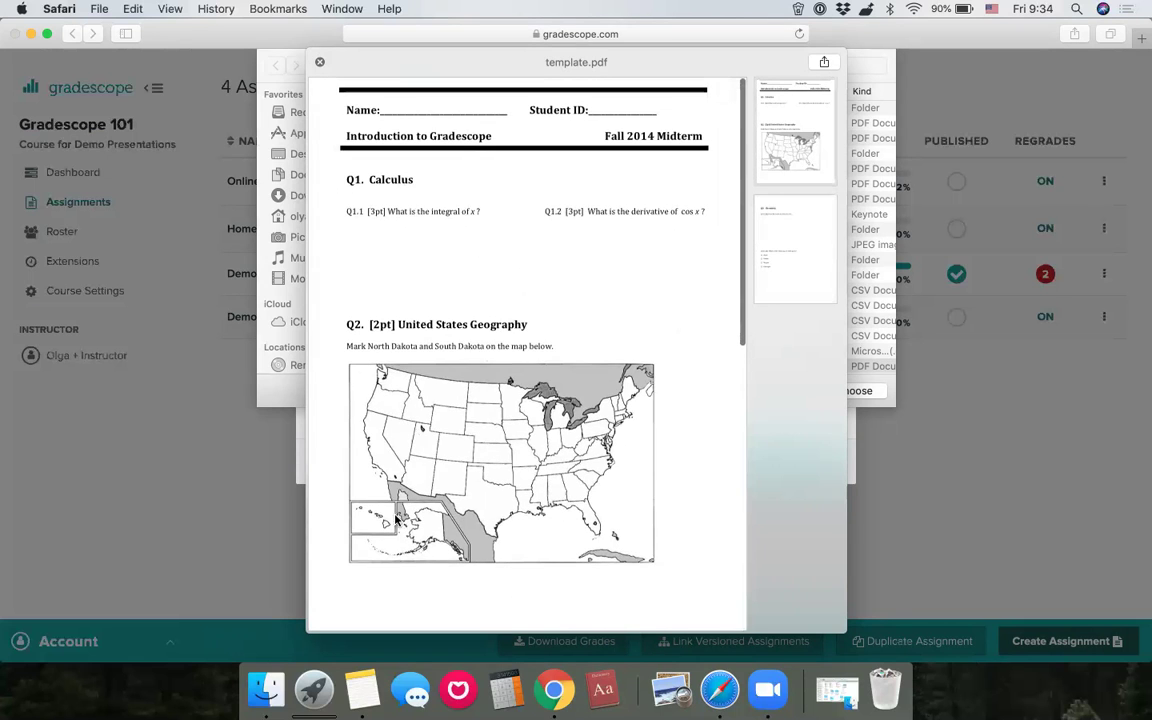
scroll(440, 357, down, 10)
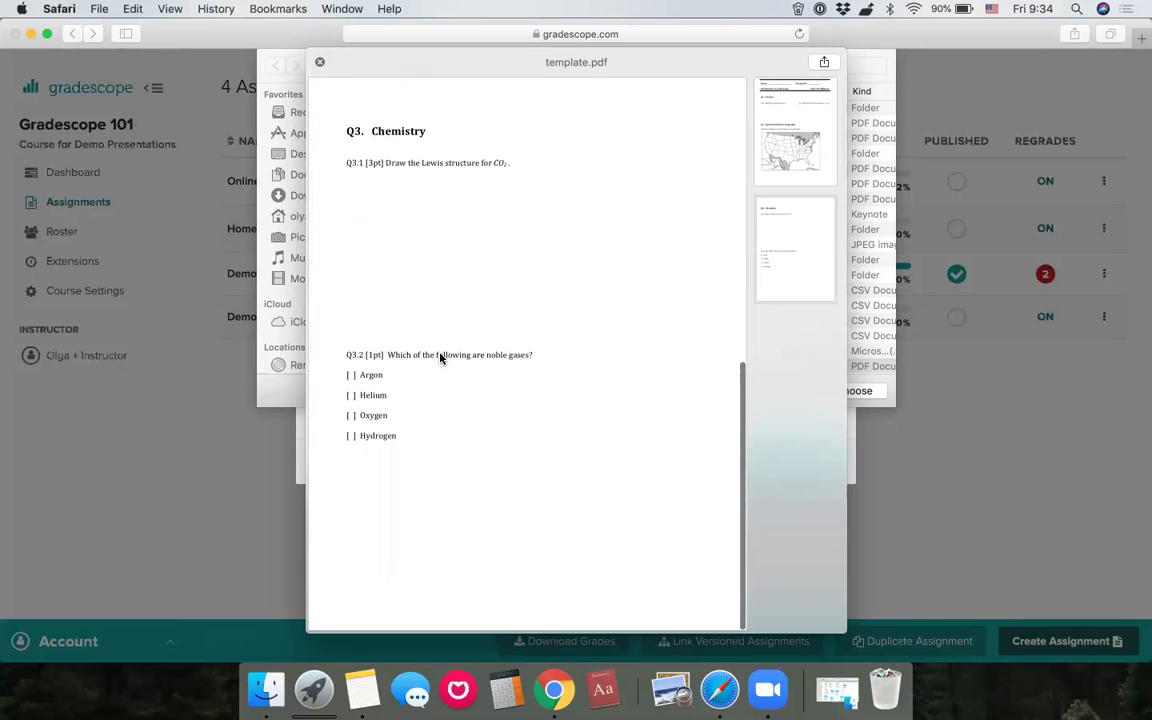
click(318, 63)
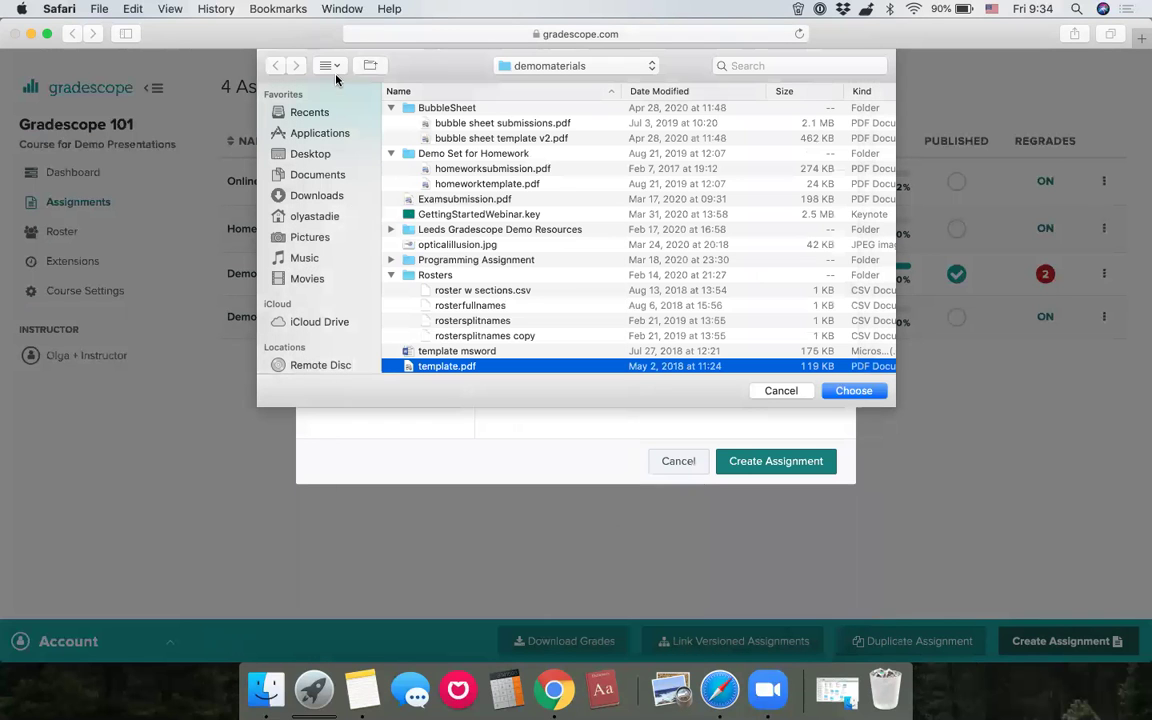
click(856, 391)
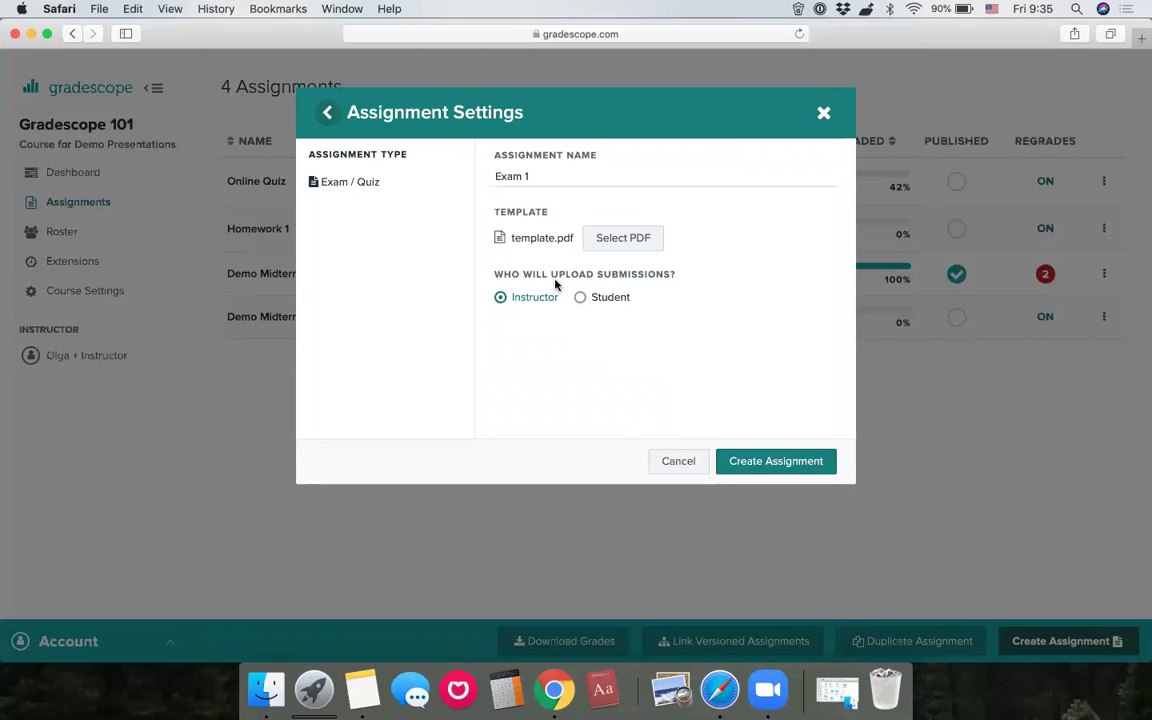
click(740, 467)
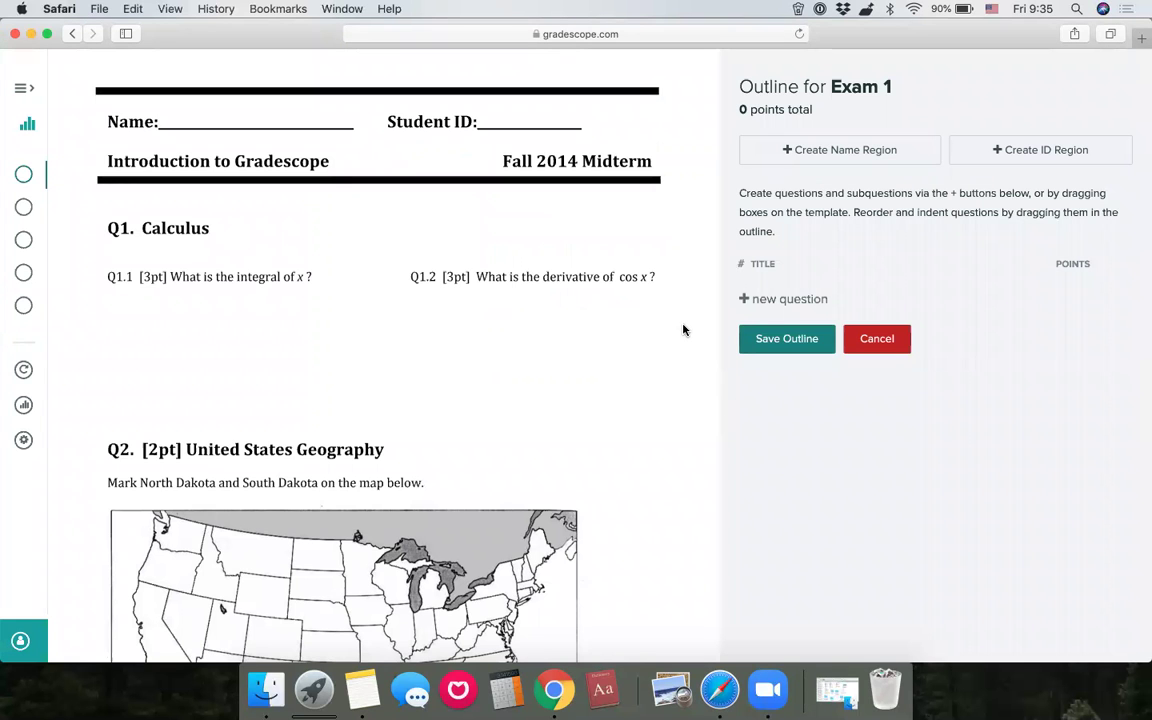
Step: Add question 1 to the Exam 1 outline and fit its region around the Q1.1 integral problem
scroll(673, 328, down, 10)
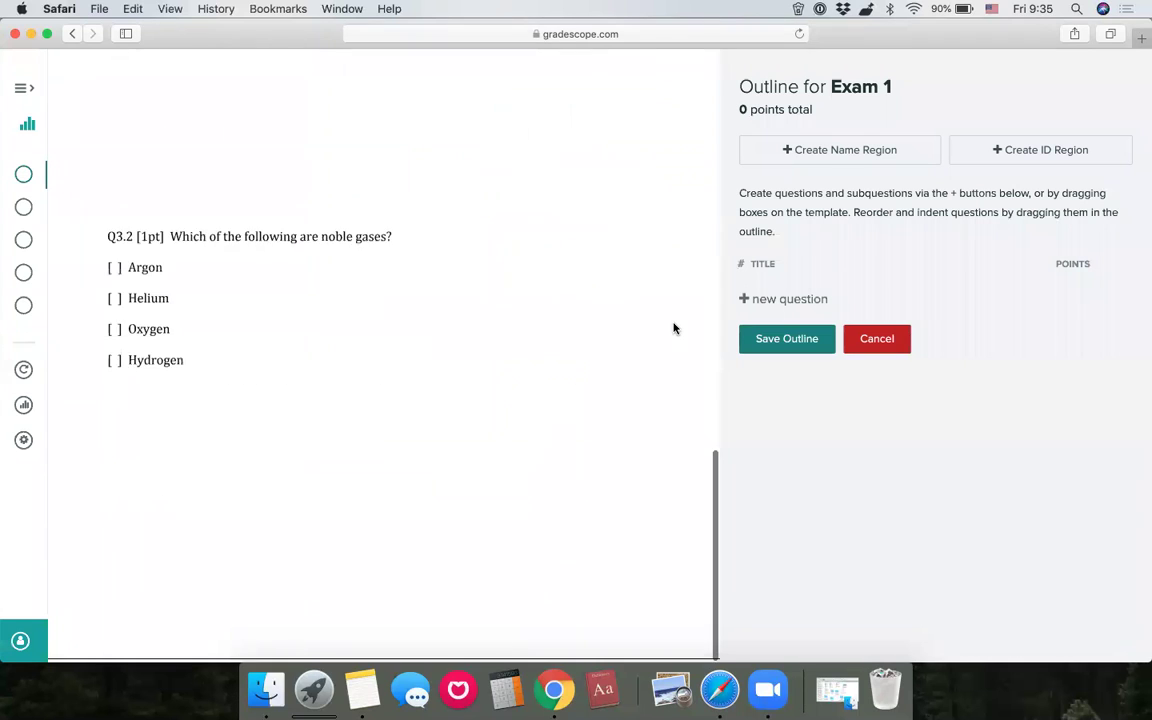
scroll(674, 328, up, 10)
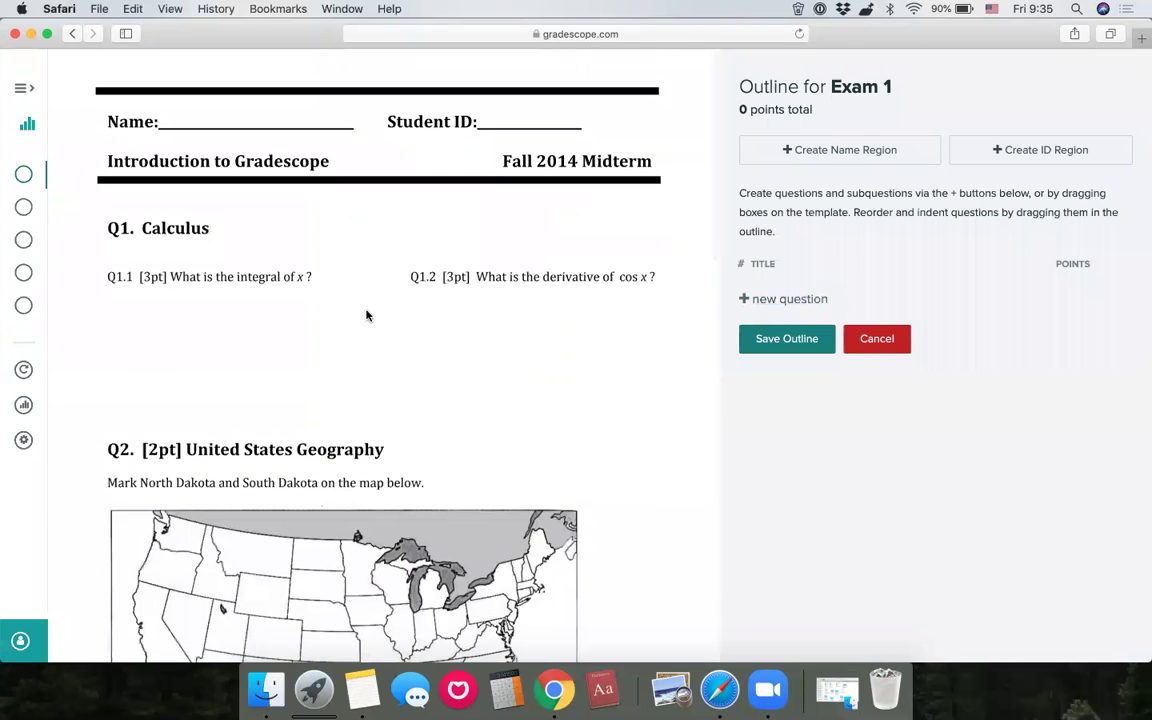
click(763, 300)
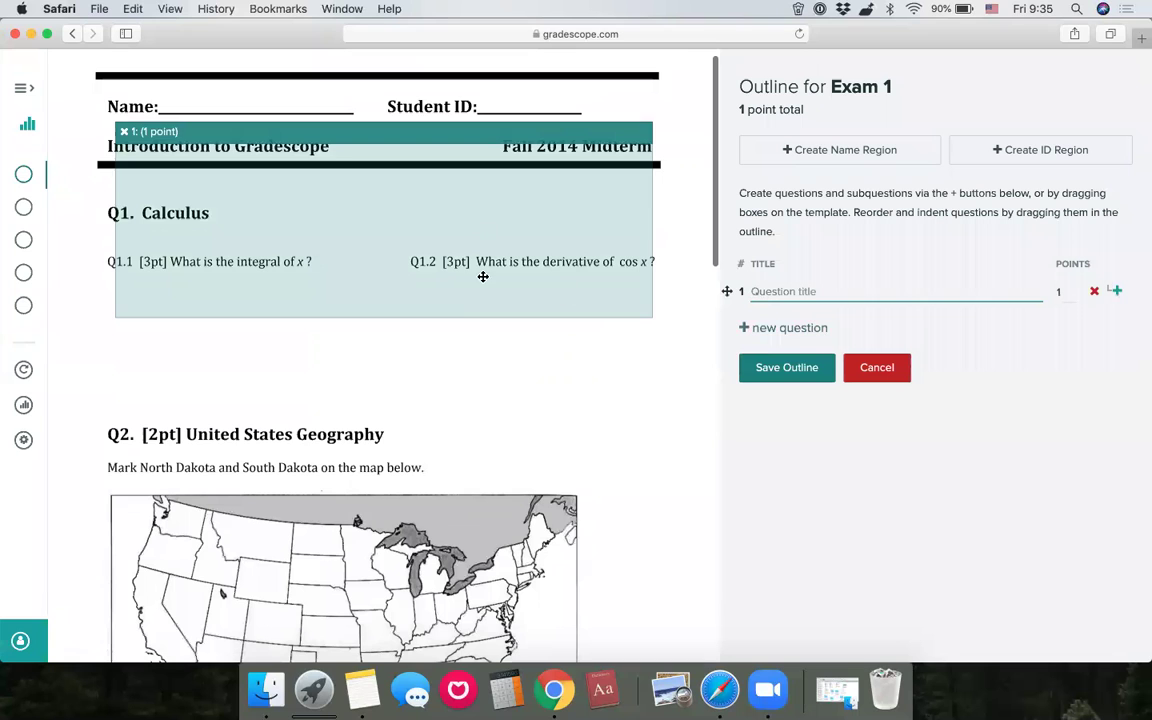
drag(483, 276, 458, 311)
drag(599, 391, 398, 400)
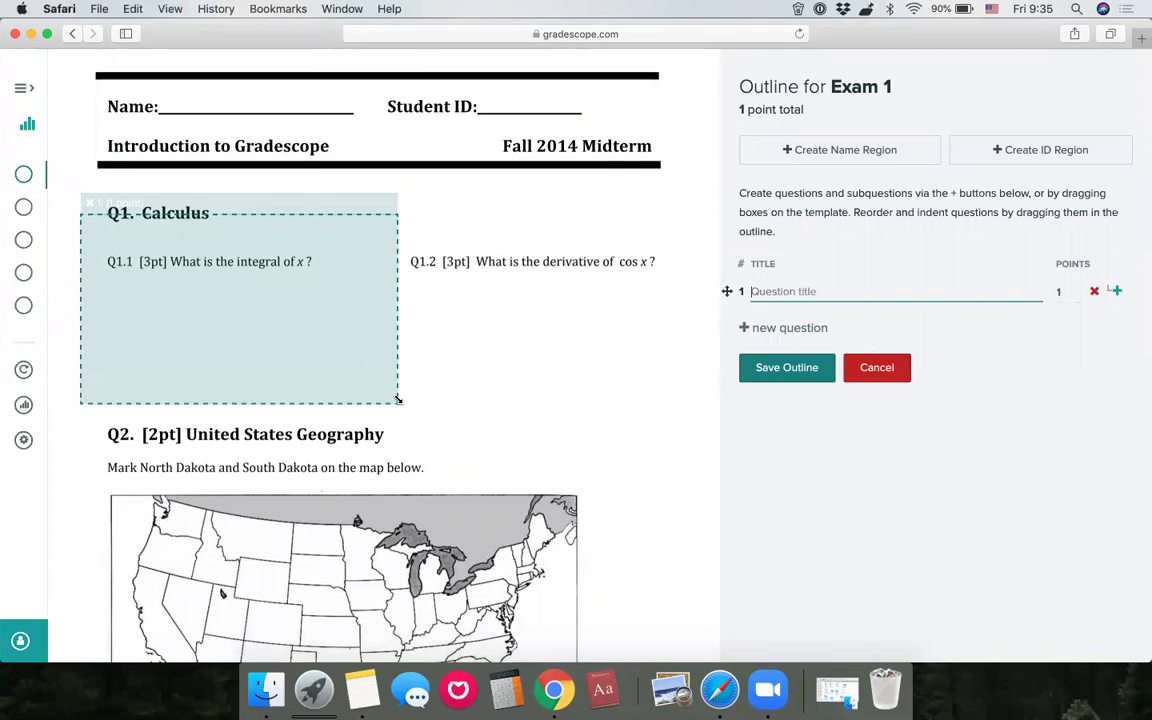
Step: Add subquestions 1.1 and 1.2 under question 1 and place the 1.2 region over the Q1.2 derivative problem
click(1116, 291)
click(1118, 321)
scroll(465, 401, up, 5)
drag(316, 502, 653, 296)
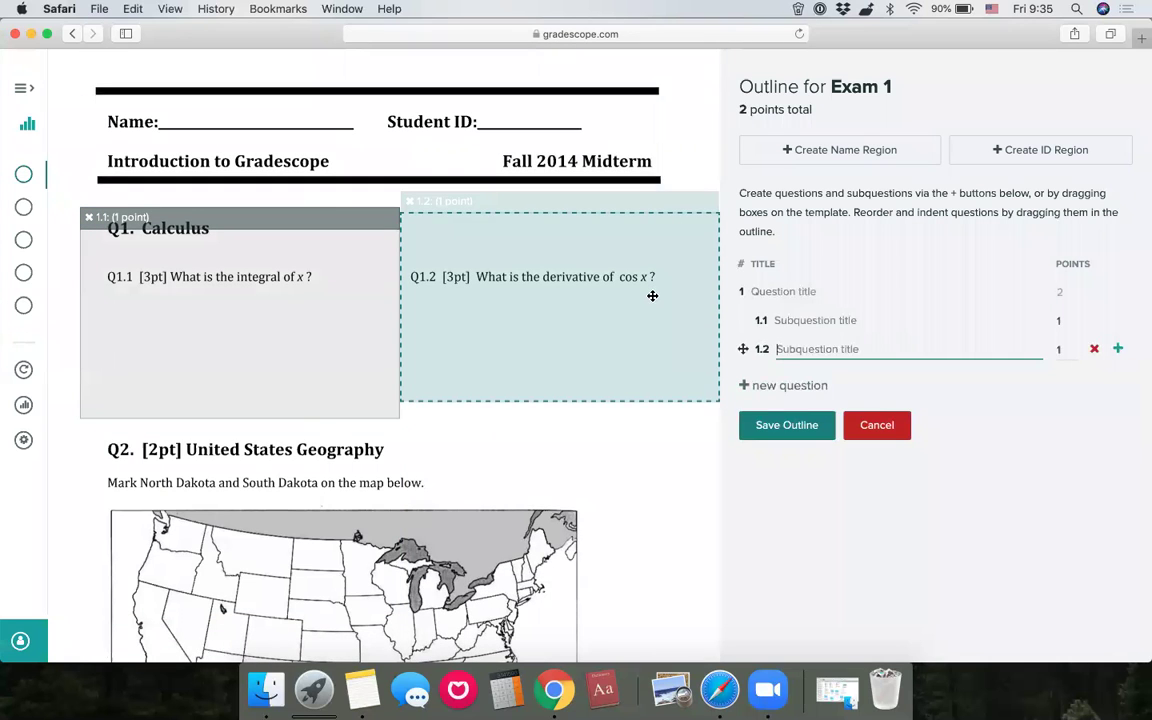
Step: Add question 2 and stretch its region over the whole United States Geography problem and map
click(760, 387)
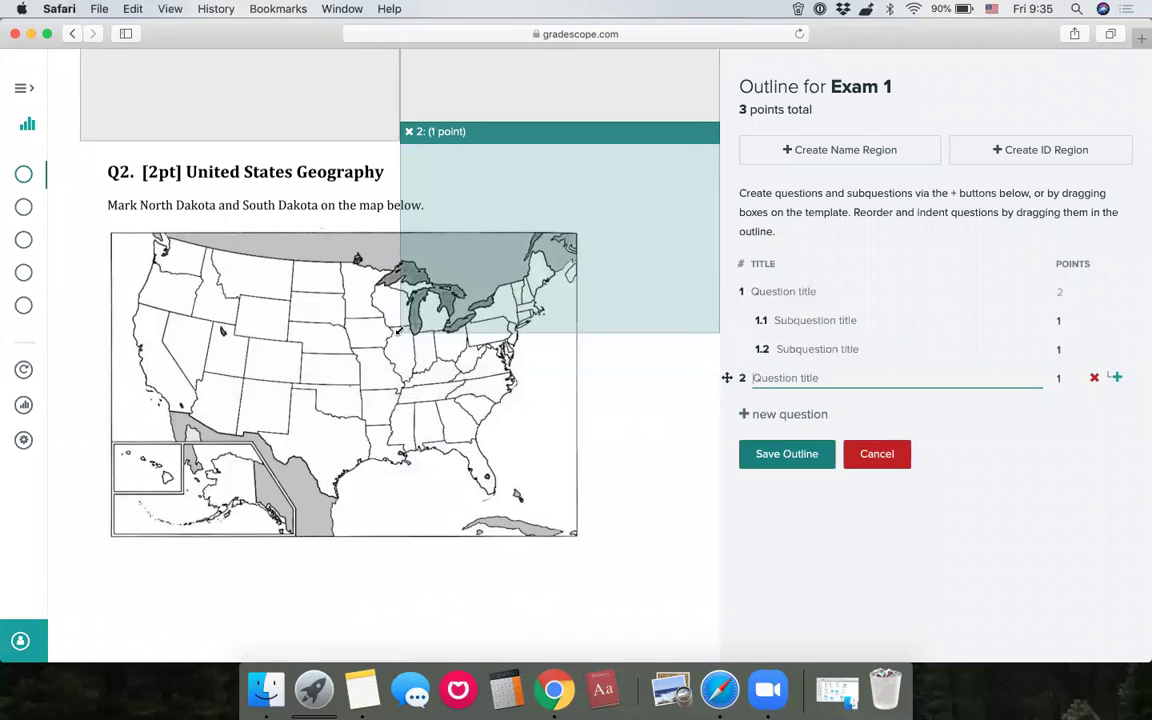
drag(398, 331, 66, 595)
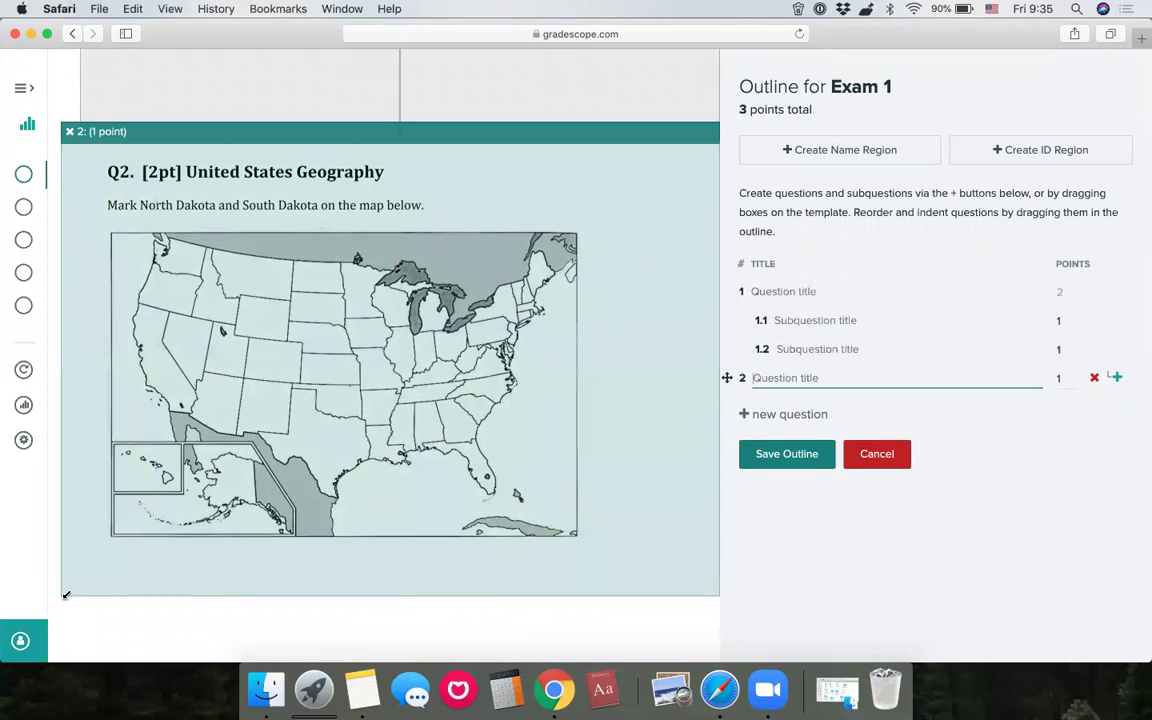
Step: Add question 3 on the Chemistry page with subquestions 3.1 for the Lewis structure and 3.2 for the noble gases problem
scroll(64, 586, down, 10)
scroll(95, 157, up, 1)
drag(95, 79, 665, 380)
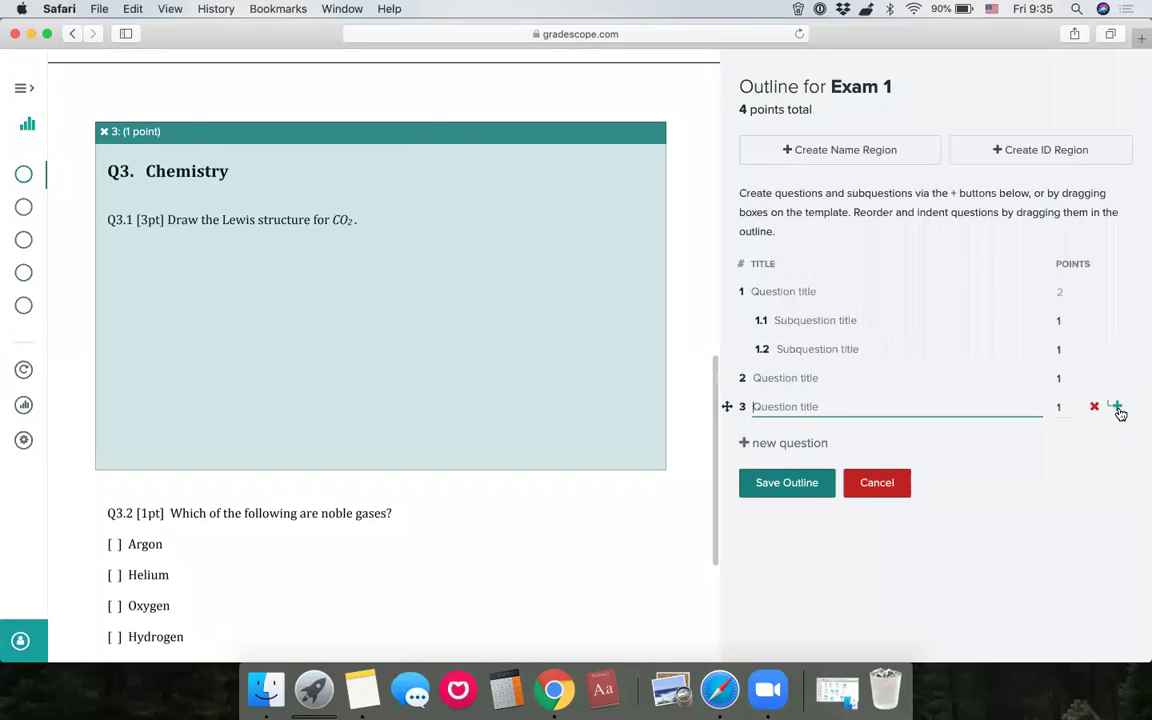
click(1118, 409)
click(1117, 436)
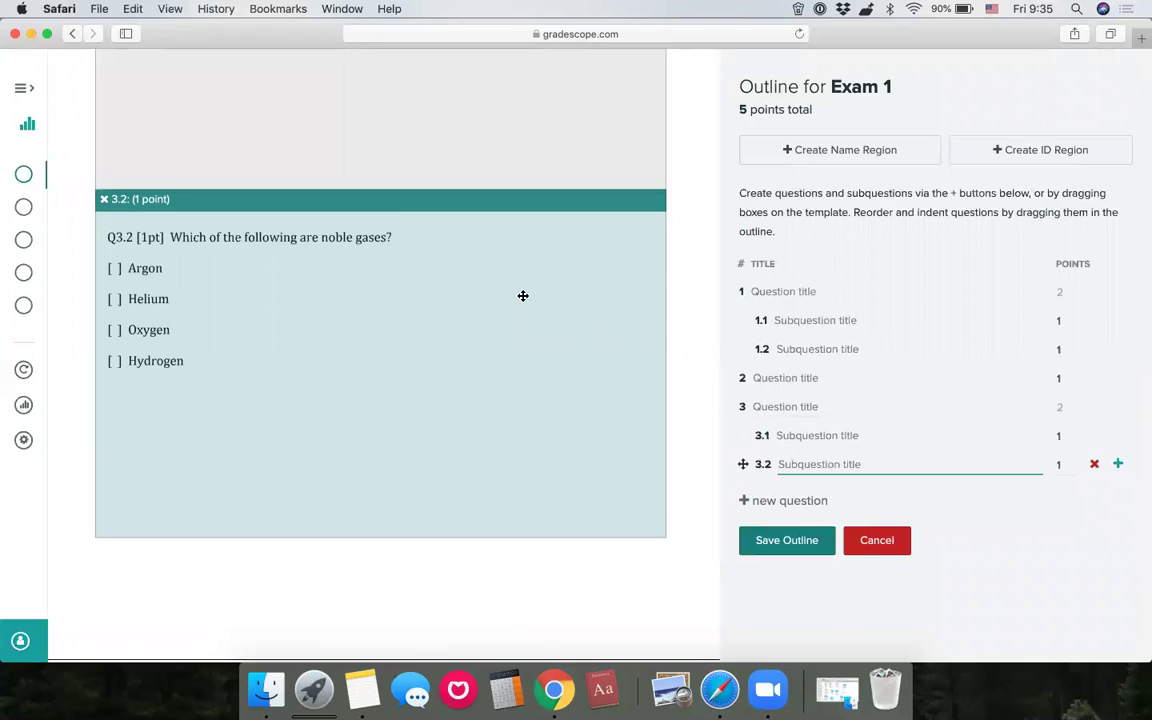
Step: Create the name region around the Name line in the exam header
scroll(523, 296, up, 15)
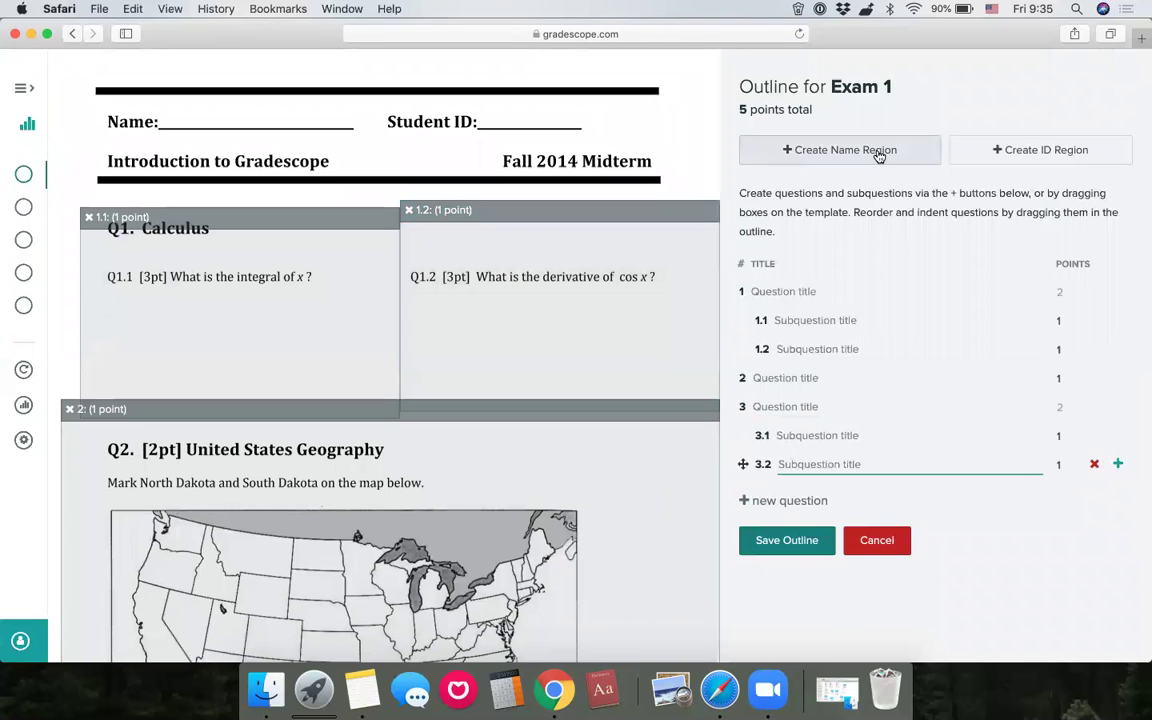
click(879, 156)
drag(264, 147, 381, 101)
Step: Create the ID region around the Student ID line, widen it towards the header's edge, and save the outline
click(1005, 152)
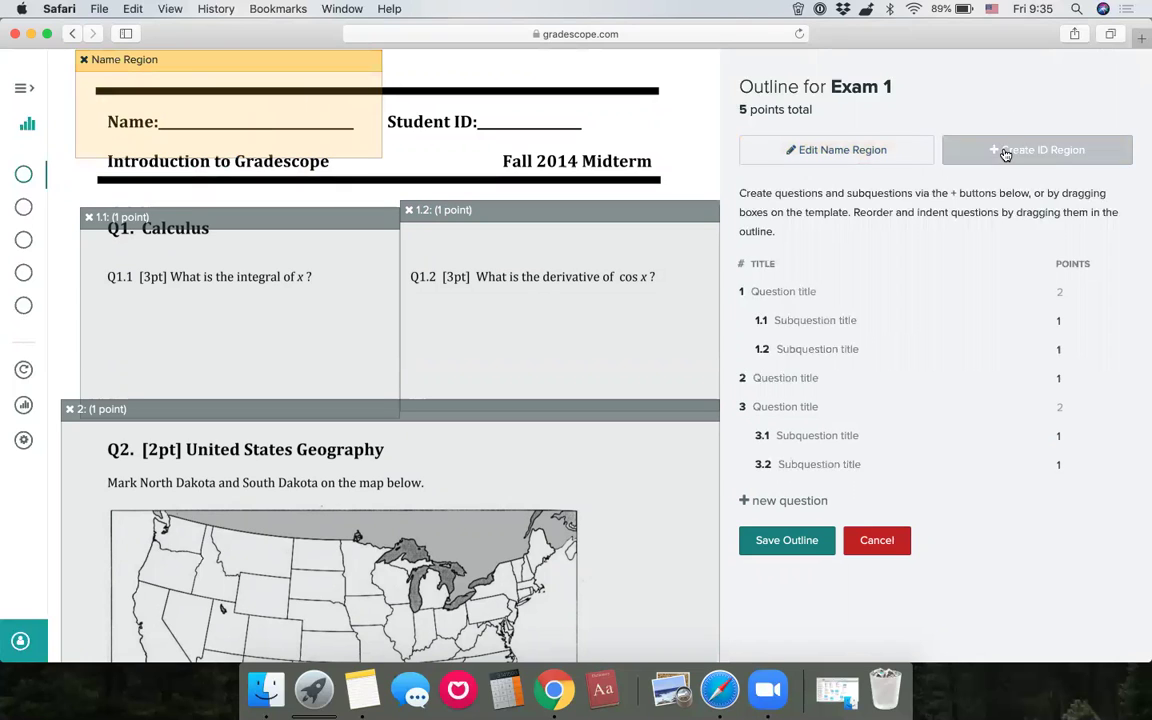
drag(528, 147, 456, 104)
drag(570, 116, 652, 117)
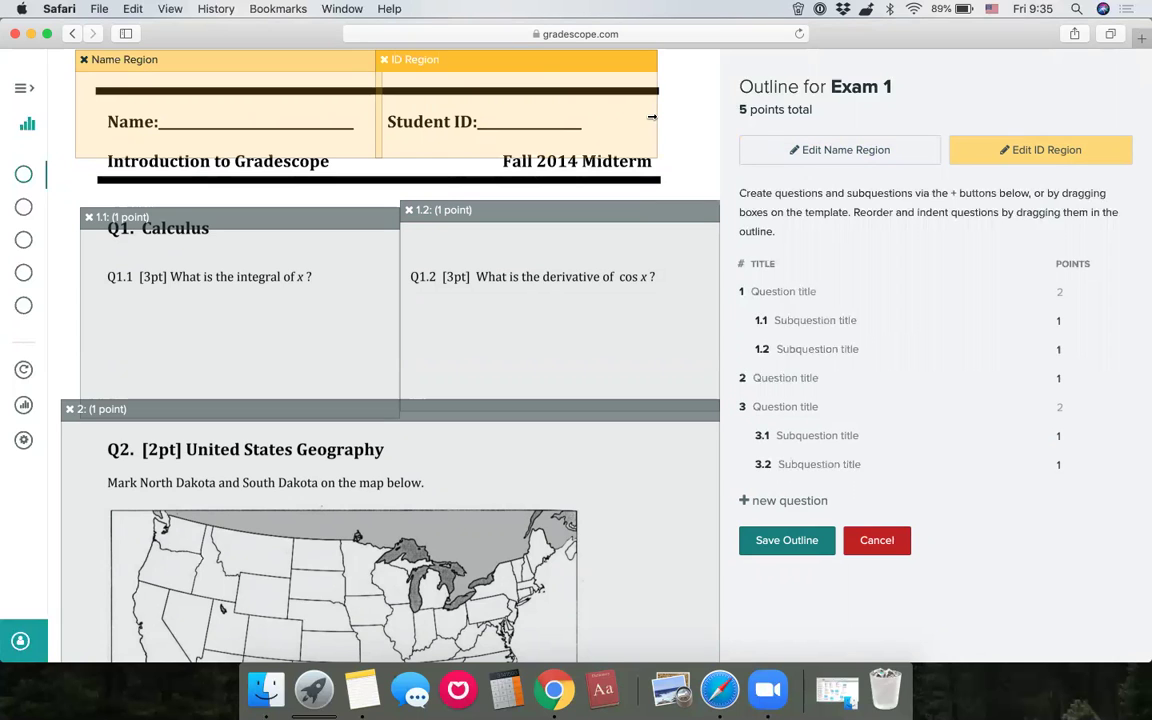
click(789, 540)
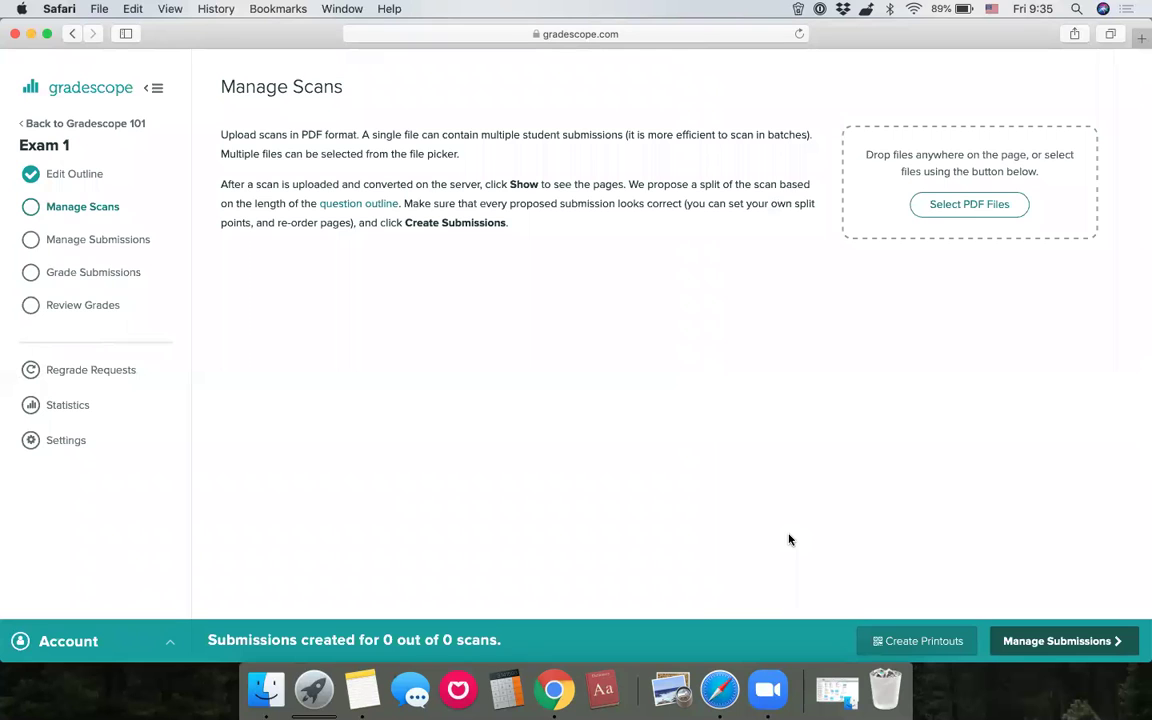
Step: Open the labeled printouts setup for Exam 1 and set the number of submissions to 500
click(920, 645)
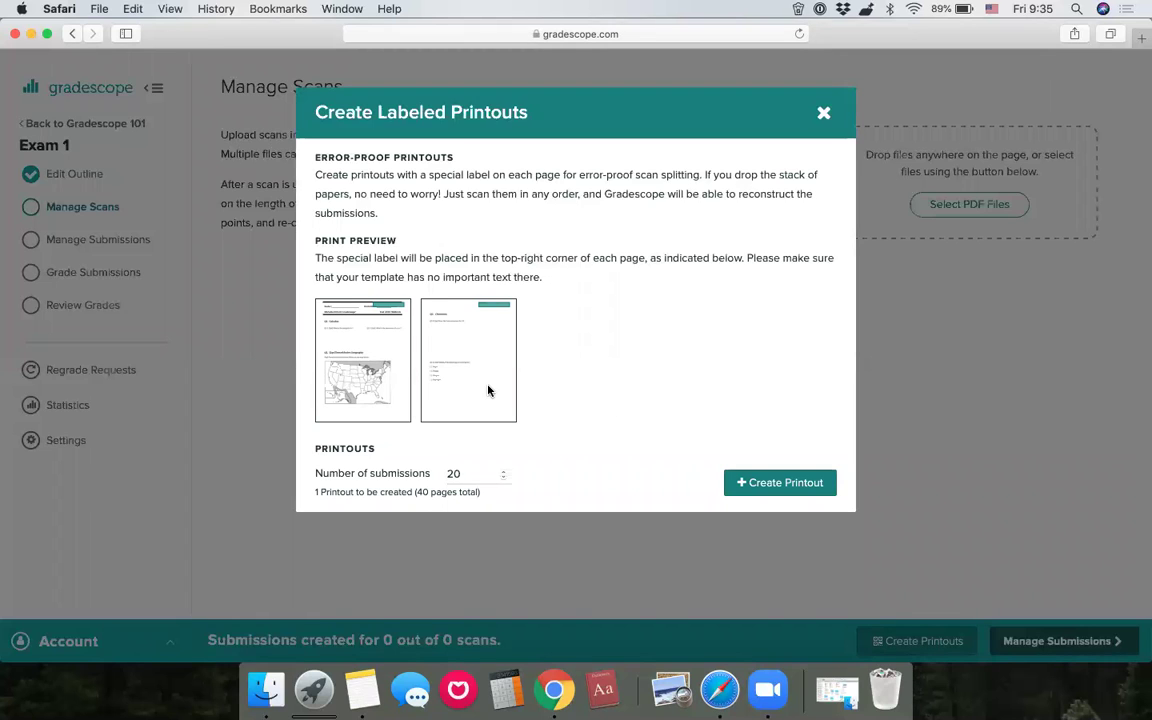
click(465, 473)
key(BackSpace)
key(BackSpace)
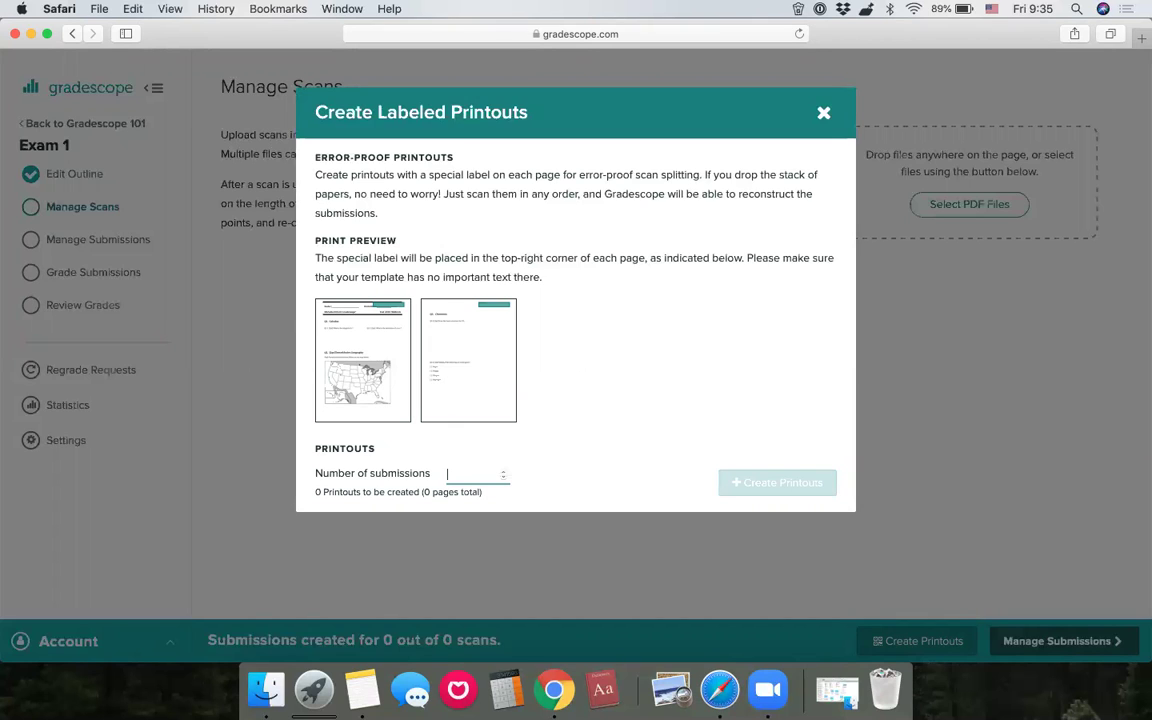
text(500)
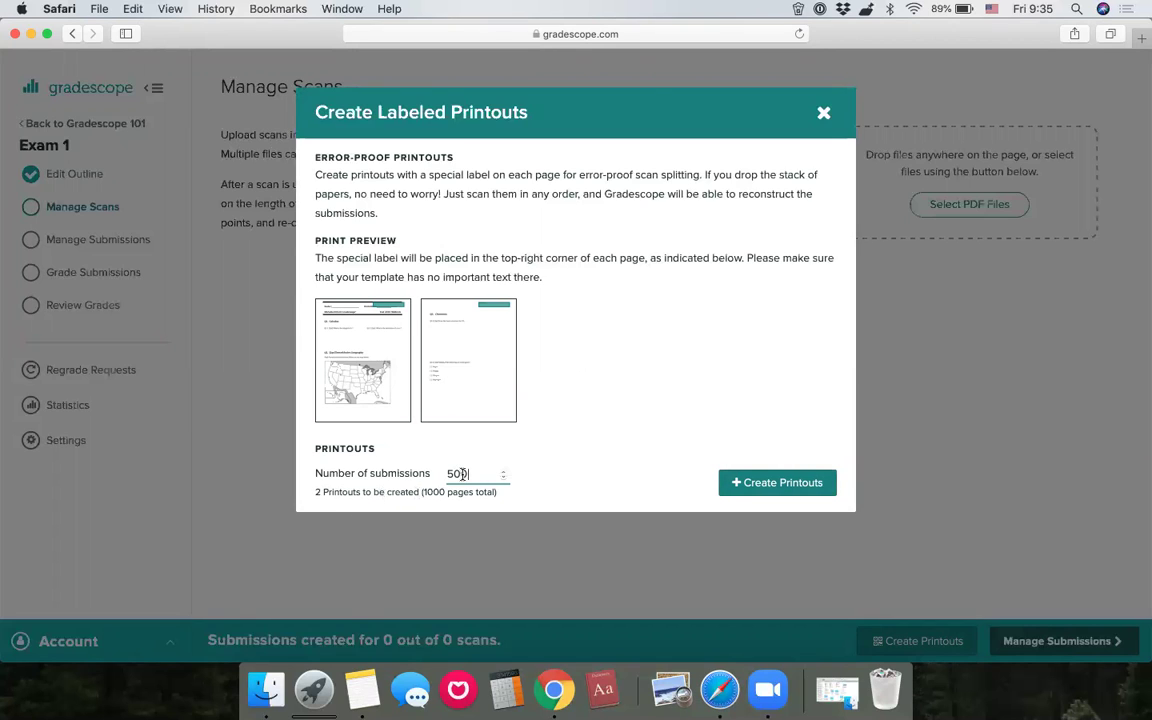
Step: Set the number of submissions to 10 and create the labeled printout
key(BackSpace)
key(BackSpace)
key(BackSpace)
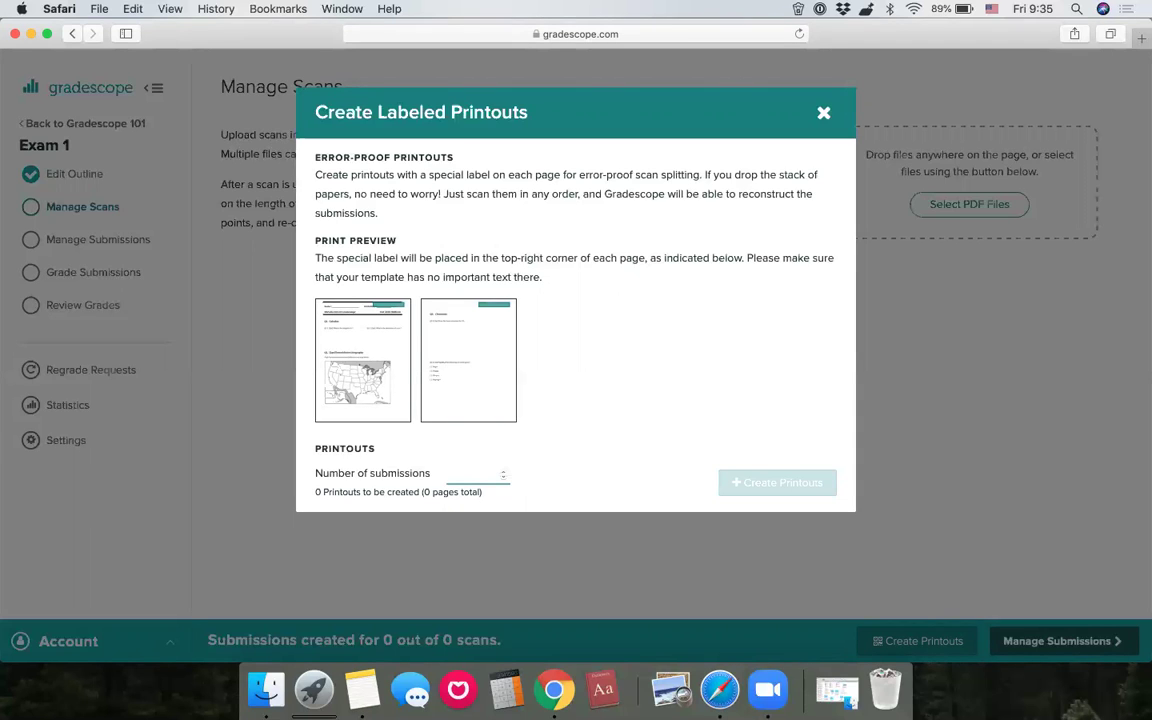
text(10)
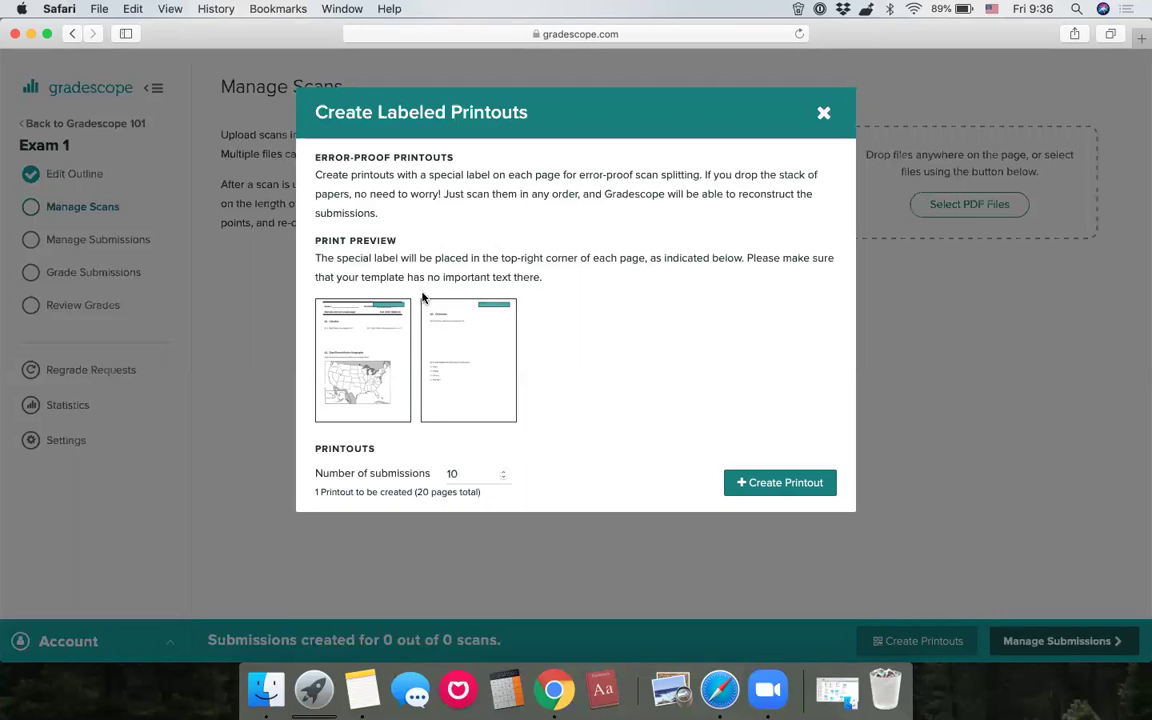
click(776, 489)
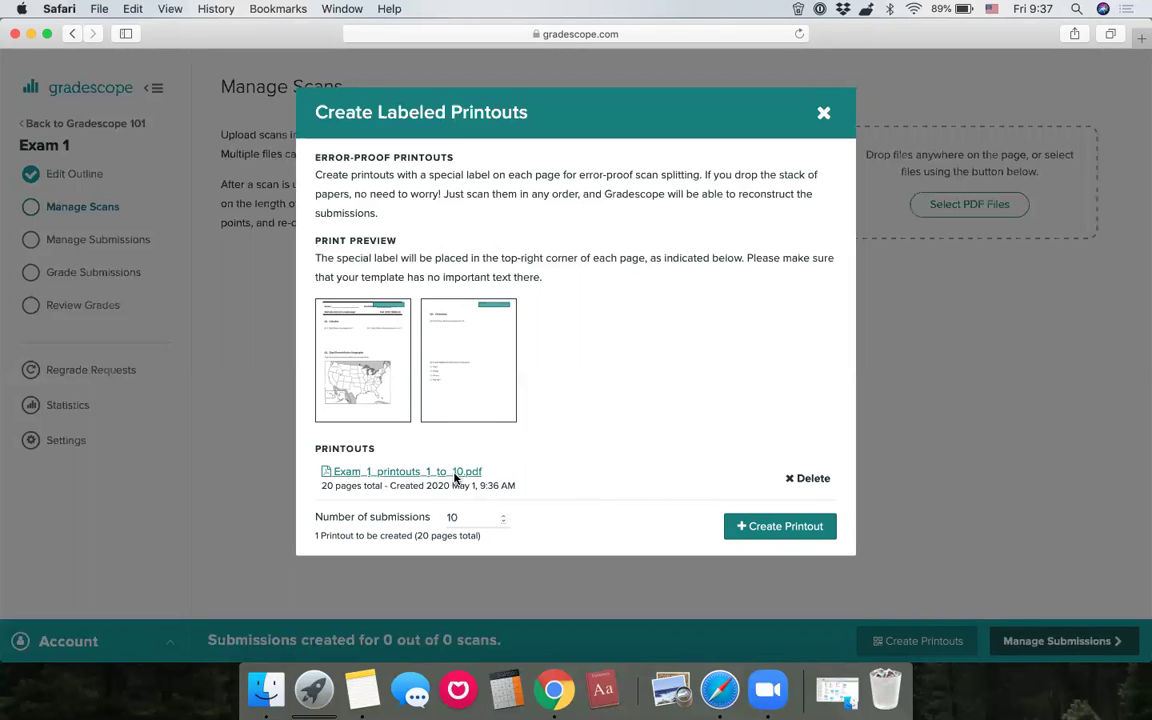
Step: Download the Exam_1_printouts_1_to_10.pdf file, allowing downloads from the Gradescope site
click(455, 476)
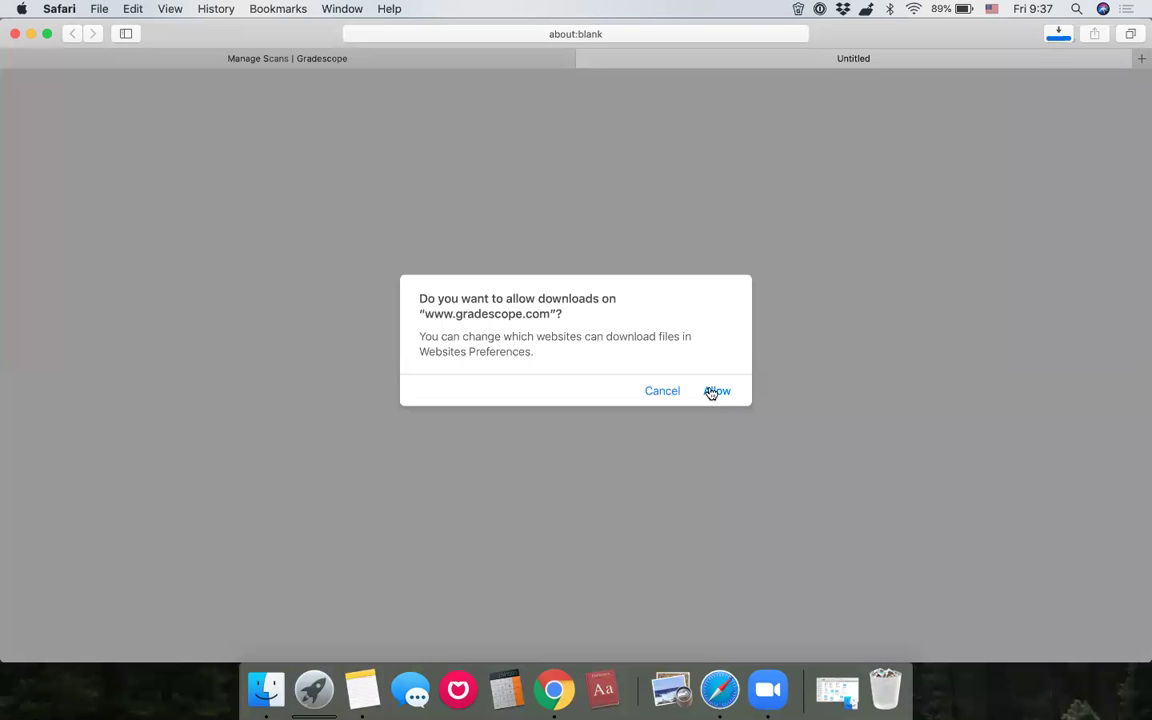
click(717, 391)
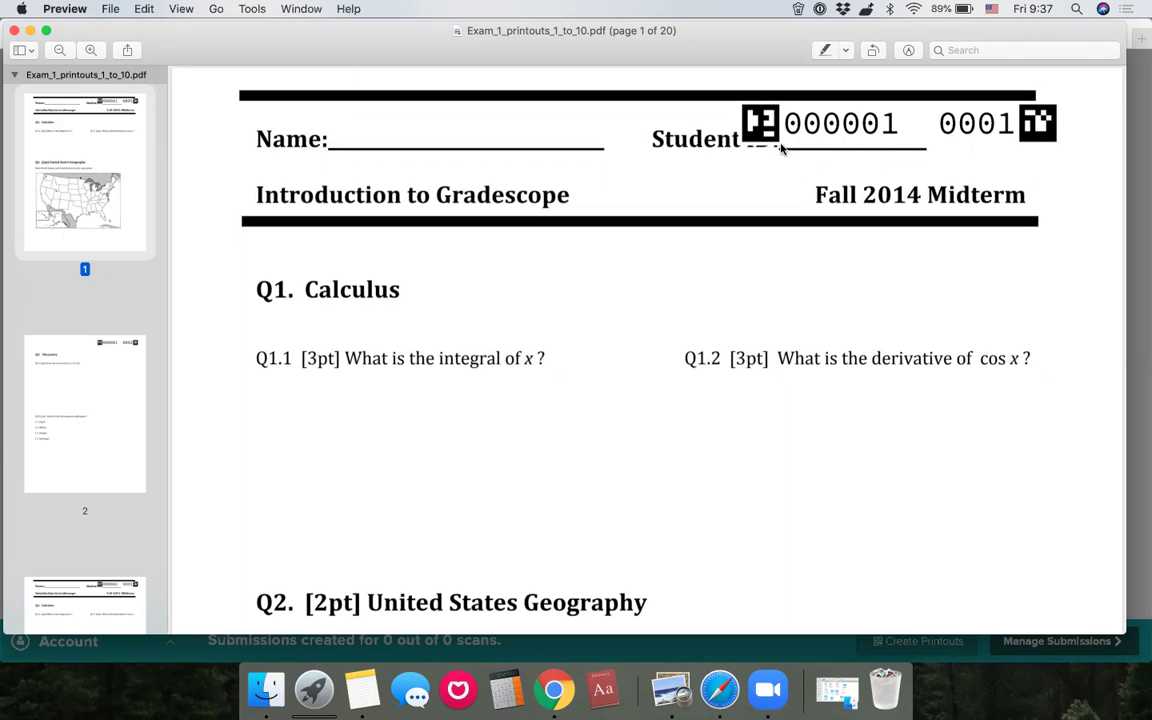
Step: Examine the submission and page labels on successive exam copies in the downloaded printout PDF
scroll(832, 325, down, 10)
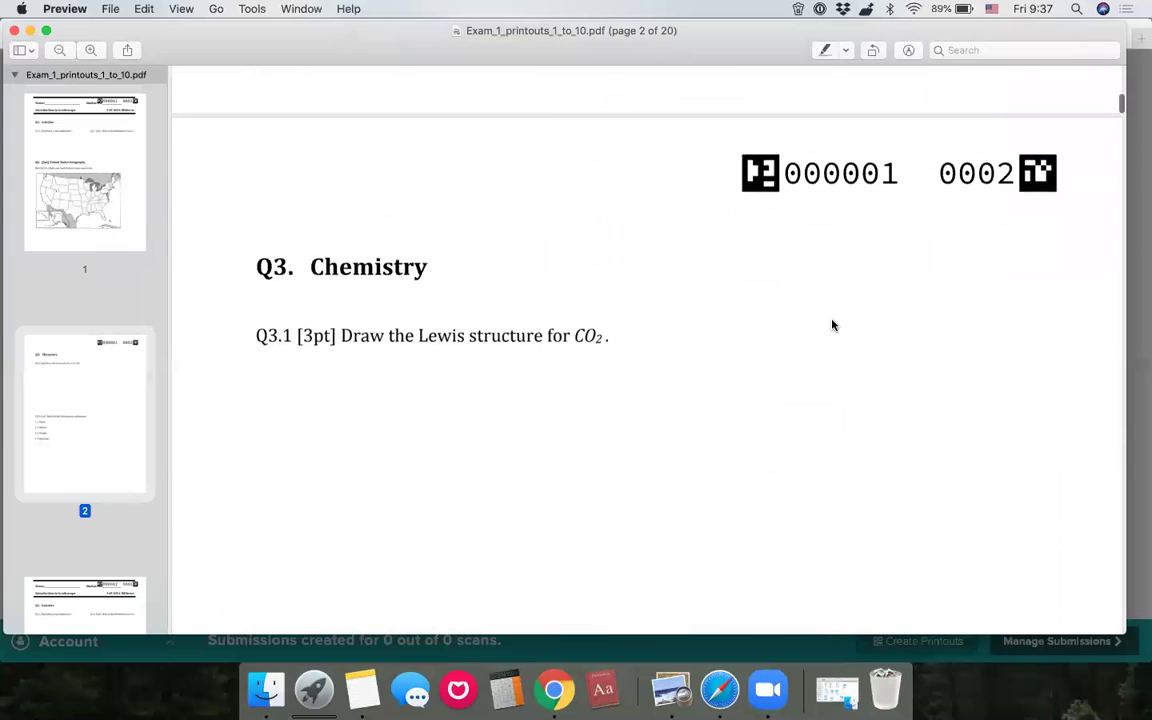
scroll(890, 180, down, 5)
scroll(890, 184, down, 5)
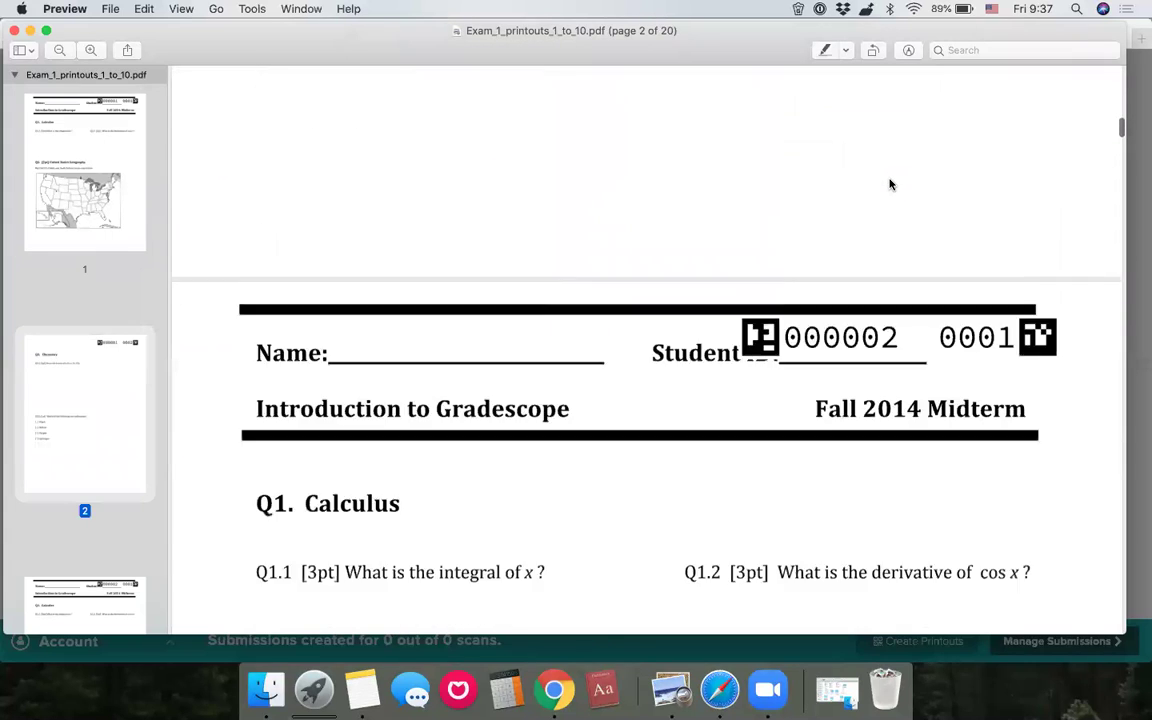
scroll(906, 344, down, 5)
scroll(906, 344, down, 15)
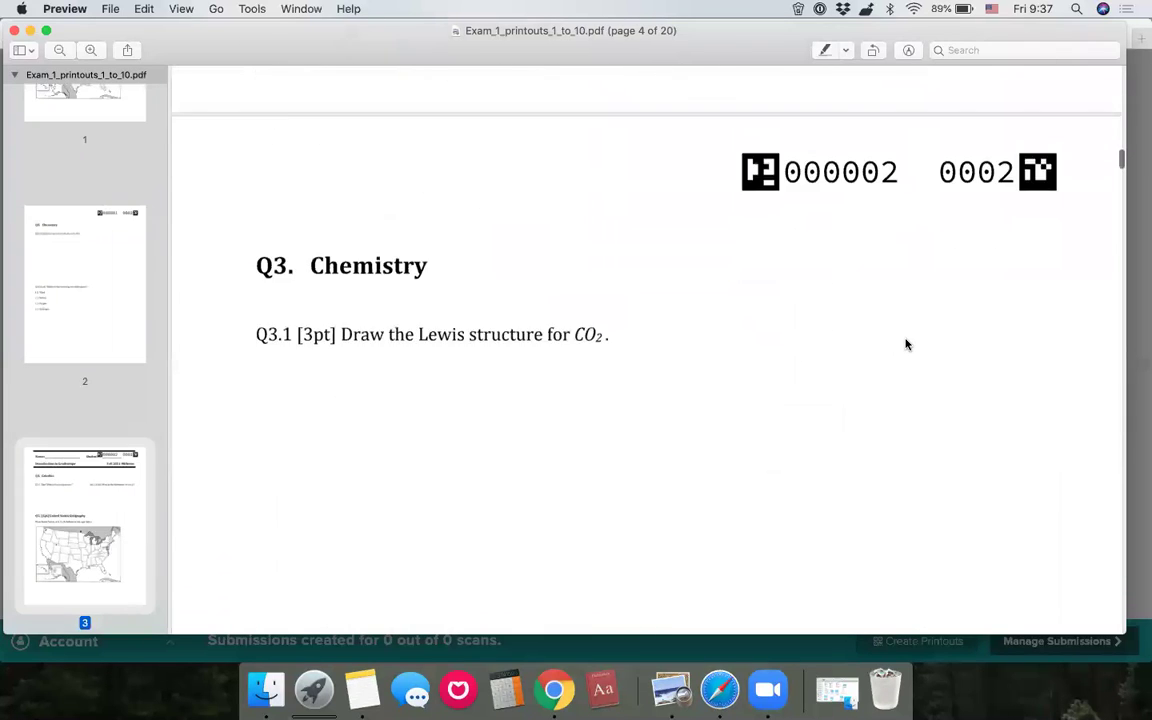
scroll(906, 344, up, 2)
scroll(906, 344, down, 15)
scroll(906, 344, down, 10)
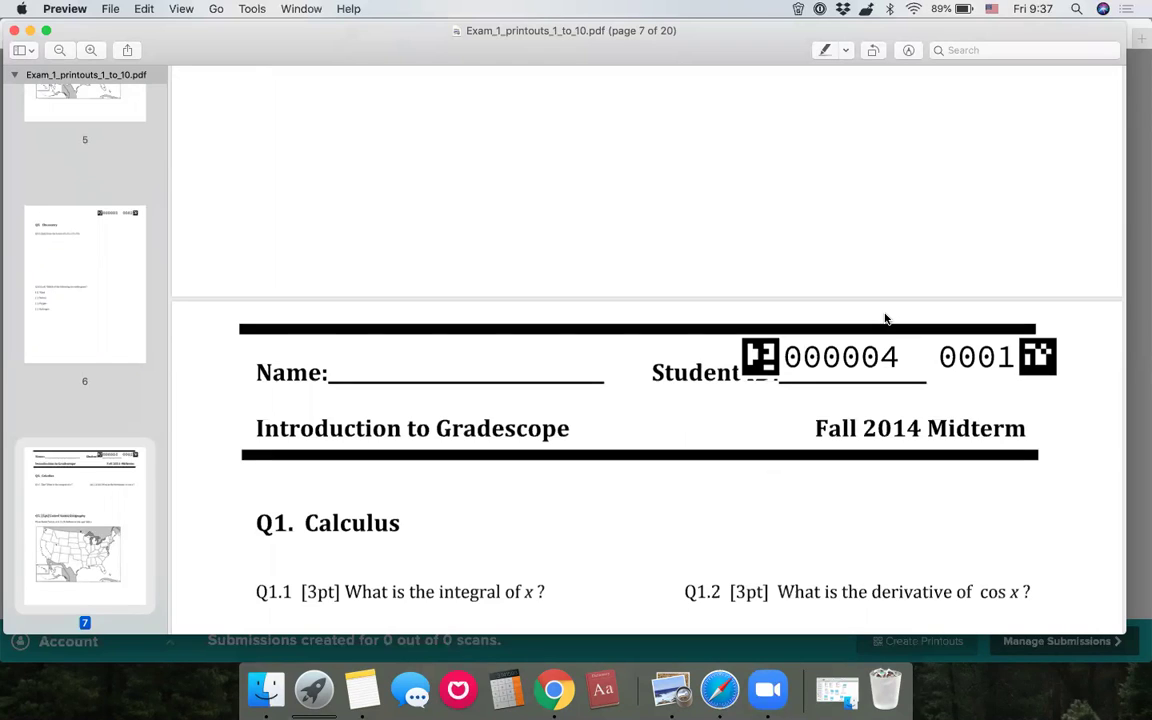
Step: Close the printout PDF and the labeled printouts dialog to return to the Manage Scans page
click(13, 32)
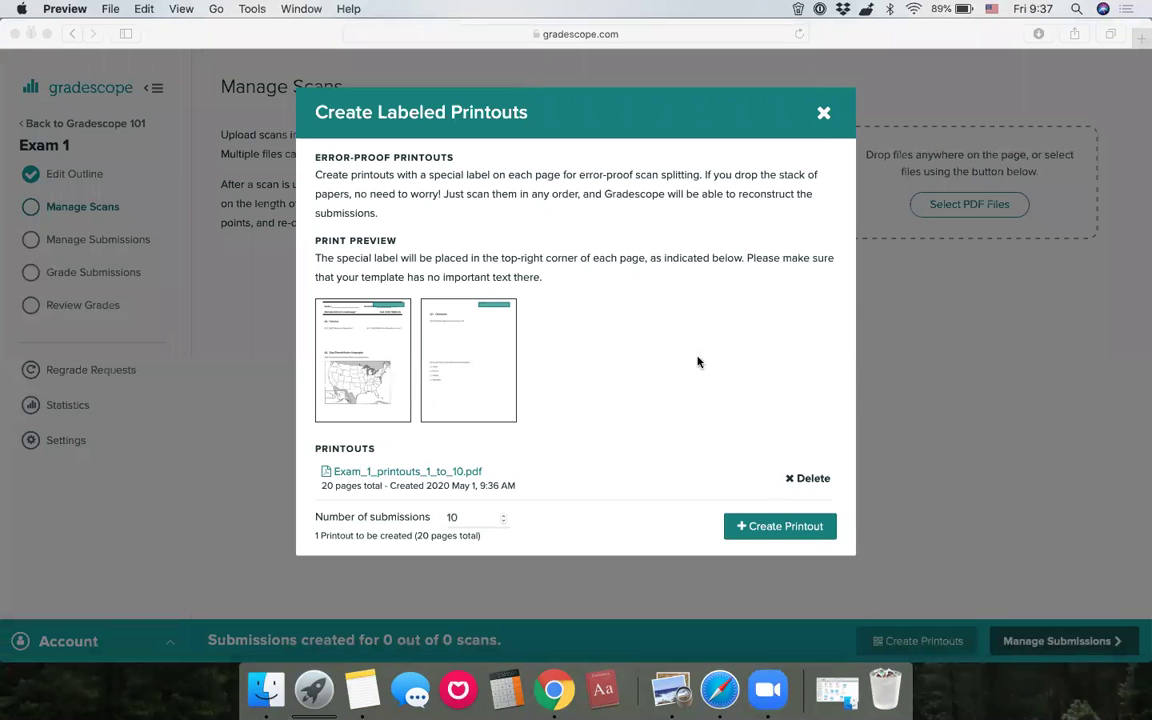
click(823, 116)
click(823, 116)
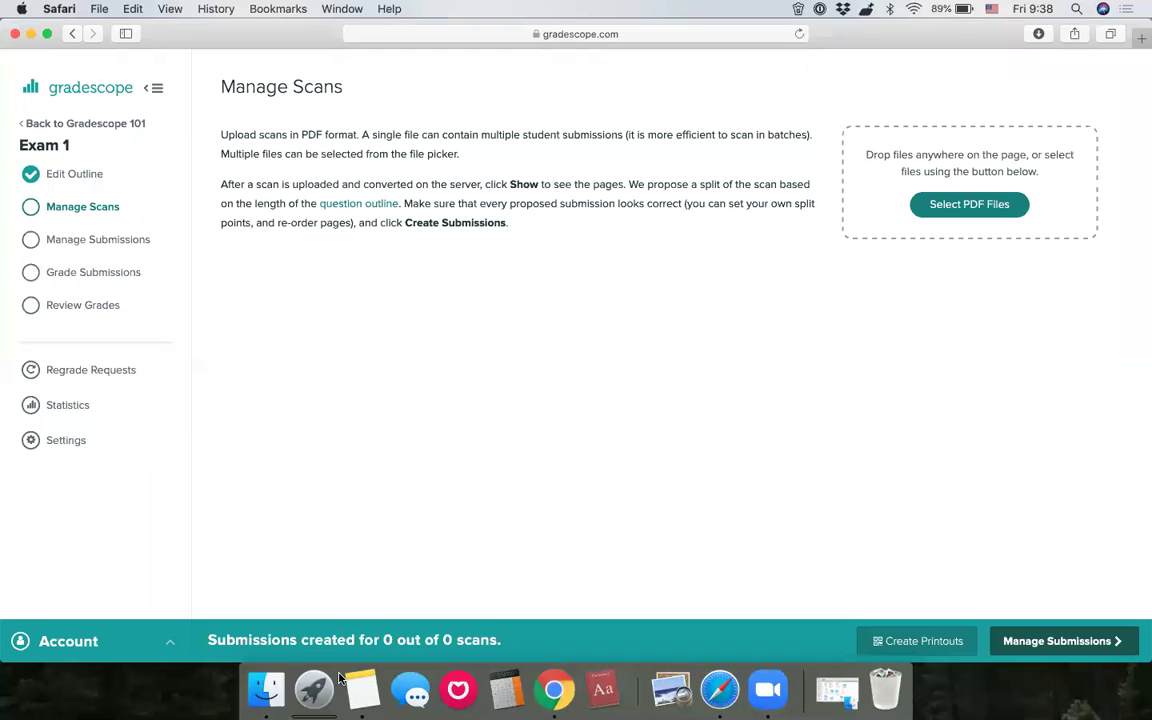
Step: Switch to Finder and open Exam_1_printouts_1_to_10.pdf from the Downloads folder
click(266, 690)
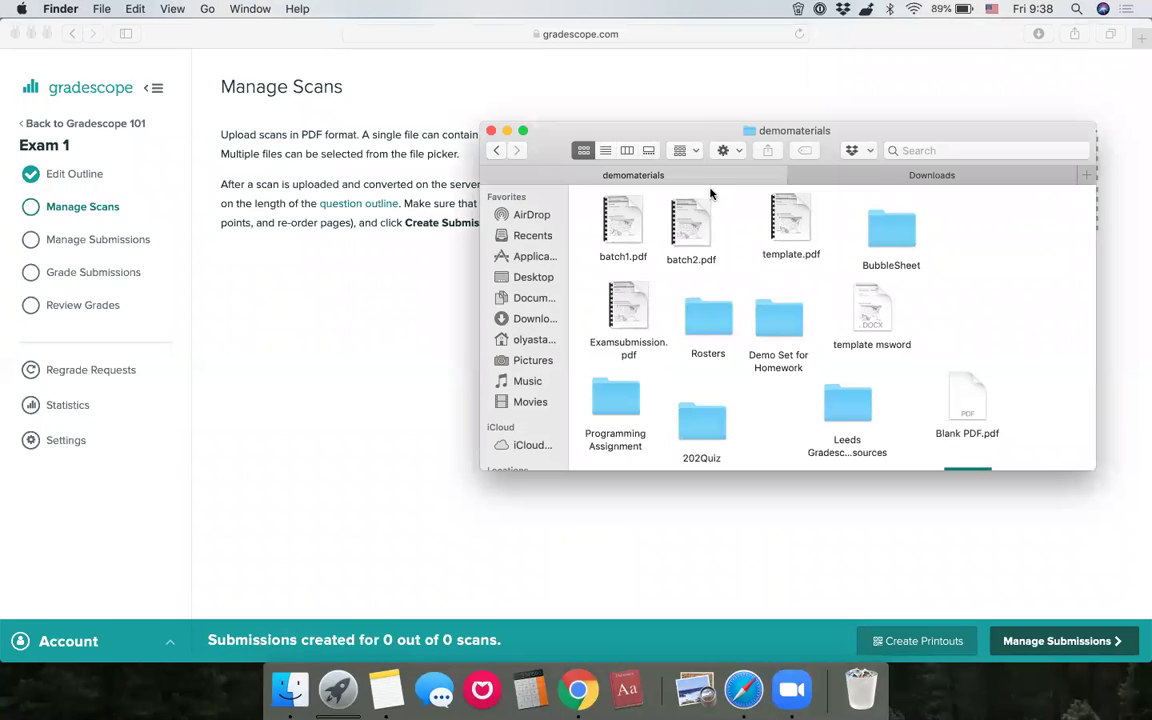
click(880, 177)
double_click(702, 220)
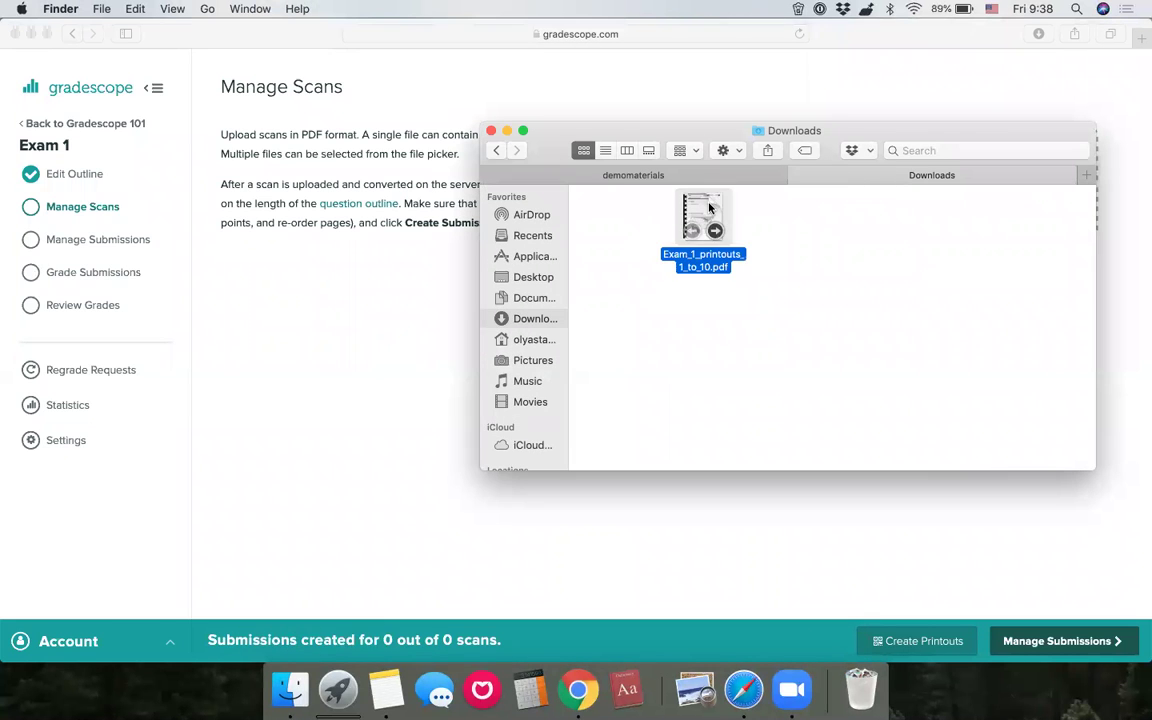
Step: Move page 2 of the printout PDF ahead of page 1
scroll(134, 239, up, 15)
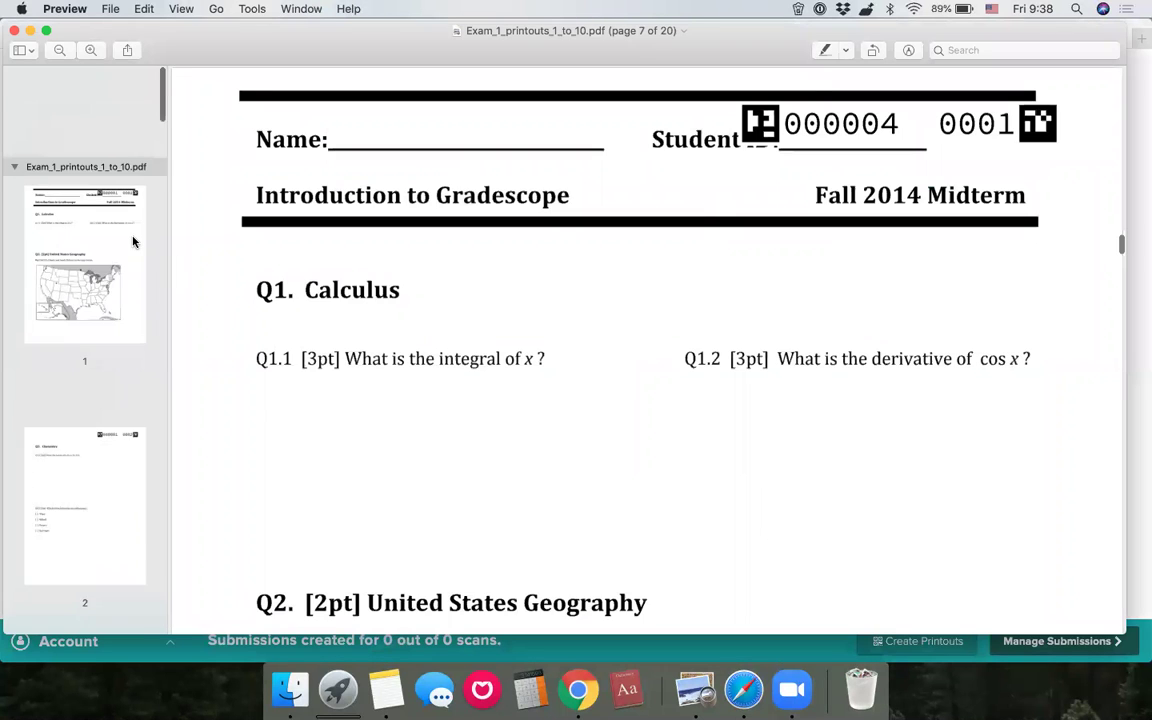
click(80, 469)
drag(82, 463, 83, 161)
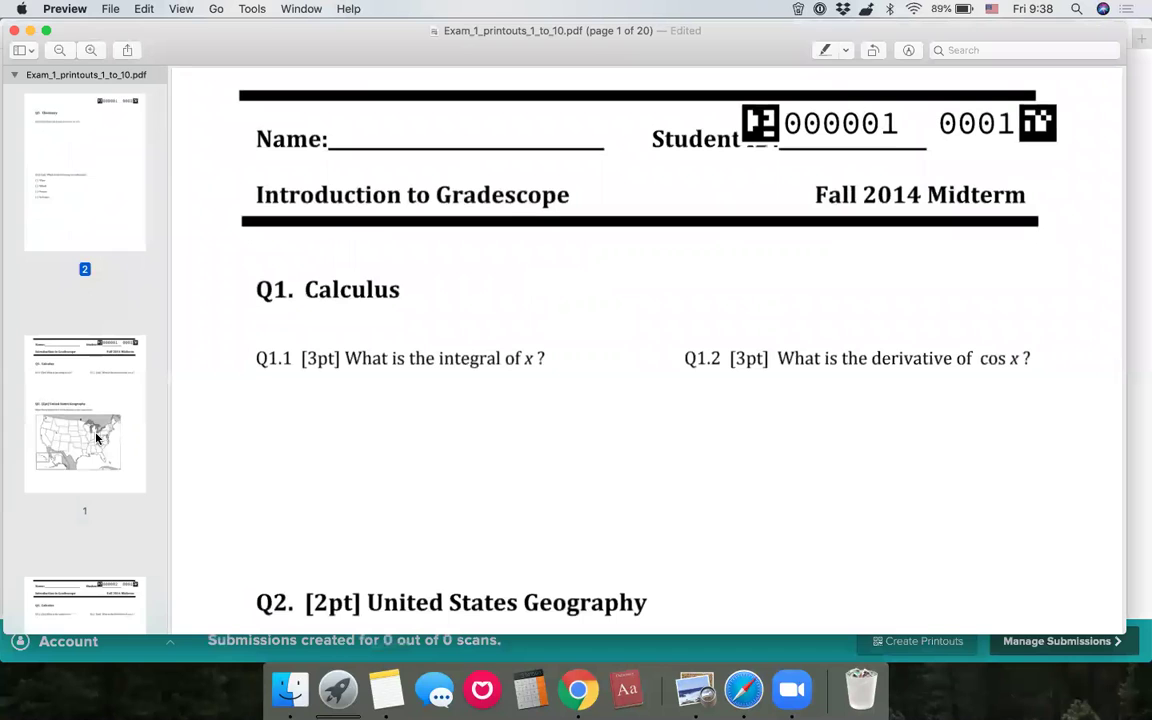
Step: Shuffle several pages of exam copies 2 to 4 within the PDF so they are out of order
scroll(97, 438, down, 4)
scroll(96, 440, down, 5)
drag(85, 540, 86, 248)
scroll(86, 248, down, 8)
scroll(86, 248, down, 3)
drag(78, 322, 99, 287)
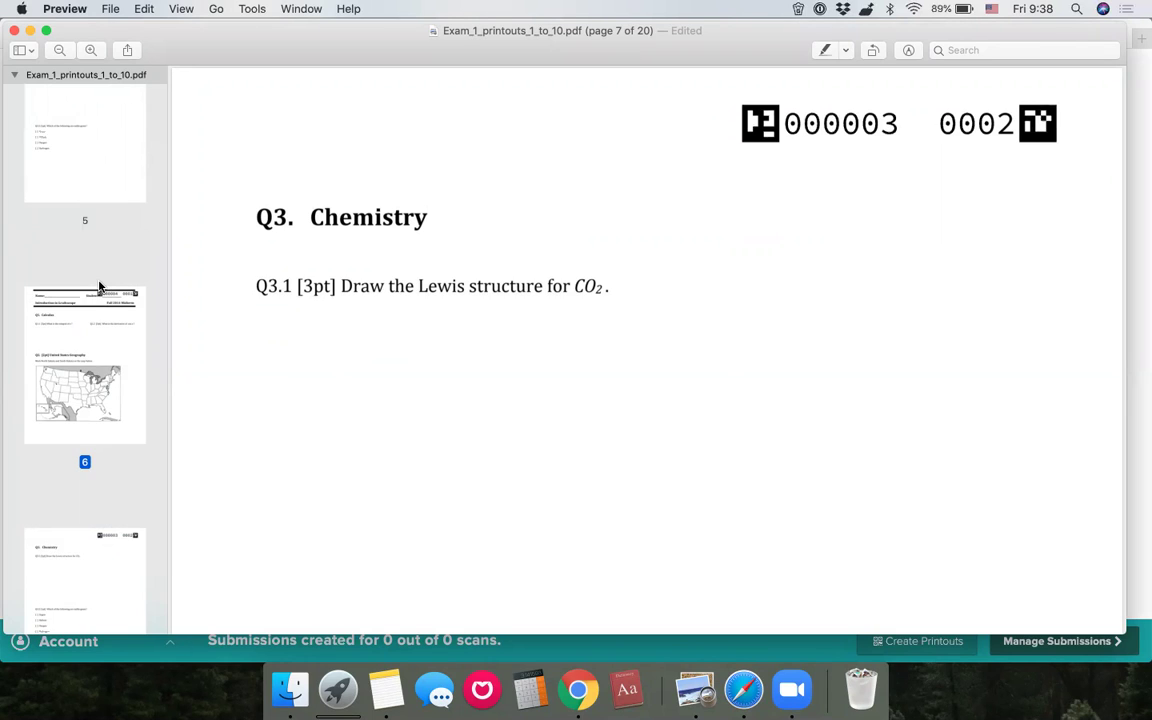
scroll(97, 320, down, 5)
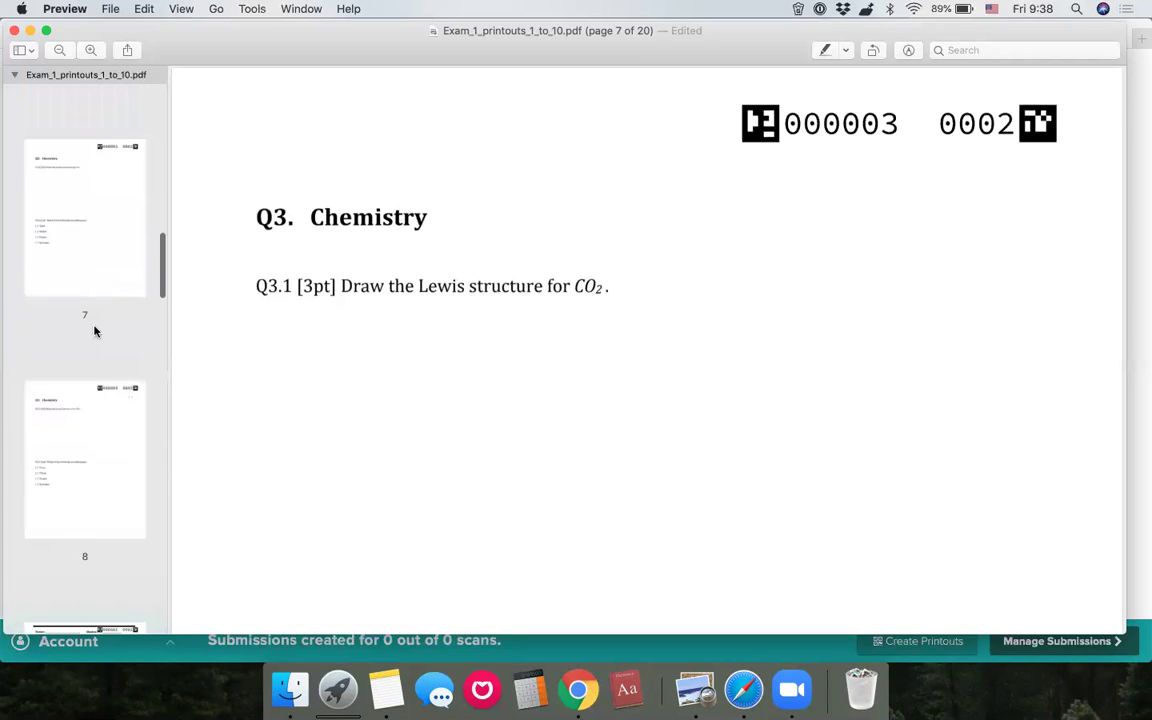
scroll(81, 436, down, 2)
super+click(81, 500)
drag(81, 267, 78, 176)
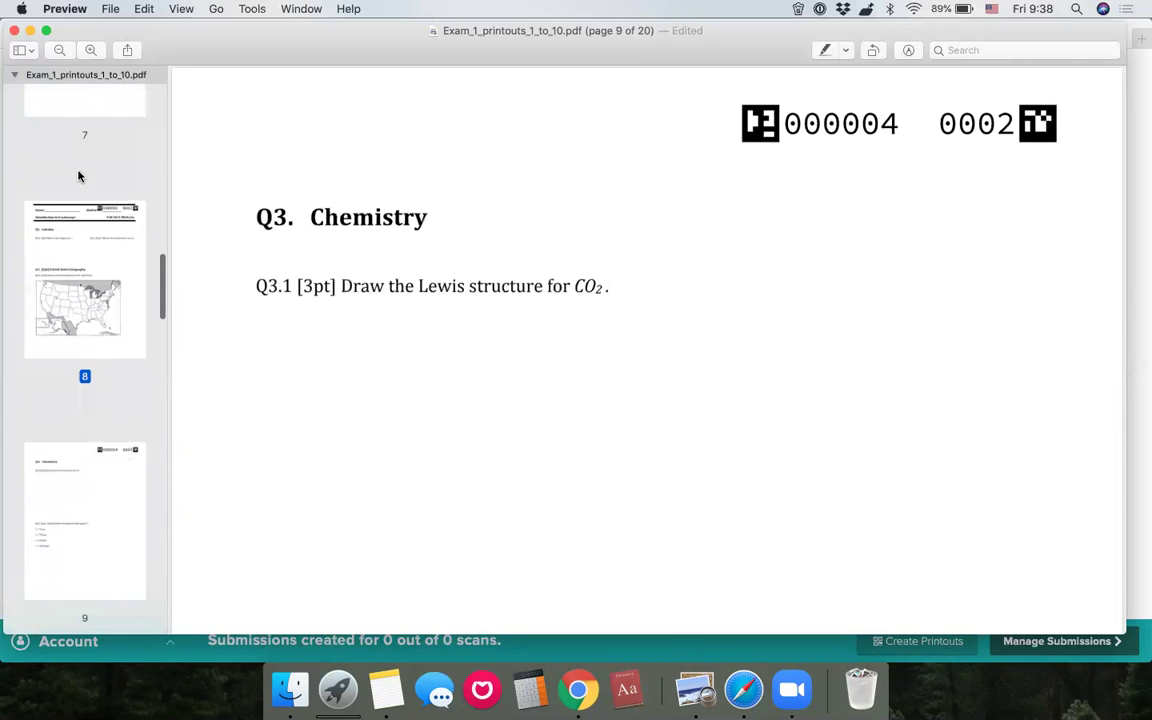
Step: Shuffle more pages among the remaining exam copies, up to about page 16 of the PDF
scroll(98, 540, down, 8)
drag(78, 250, 93, 545)
scroll(85, 480, down, 3)
drag(71, 416, 64, 155)
scroll(90, 310, down, 8)
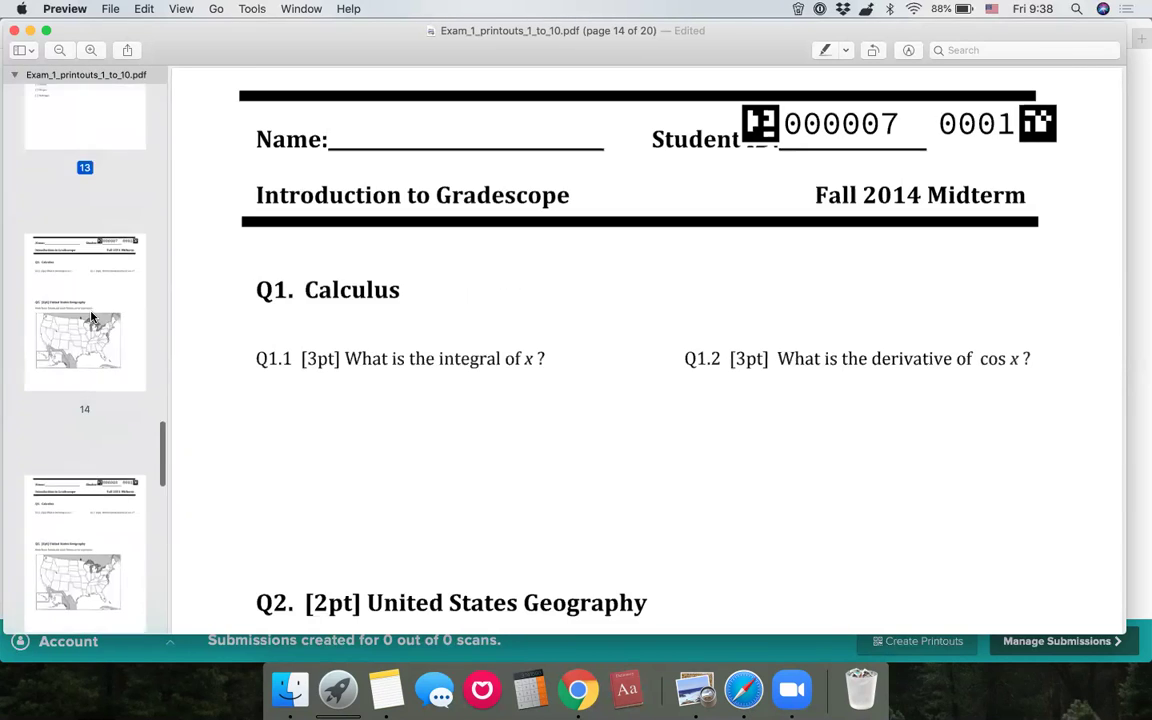
drag(96, 425, 86, 102)
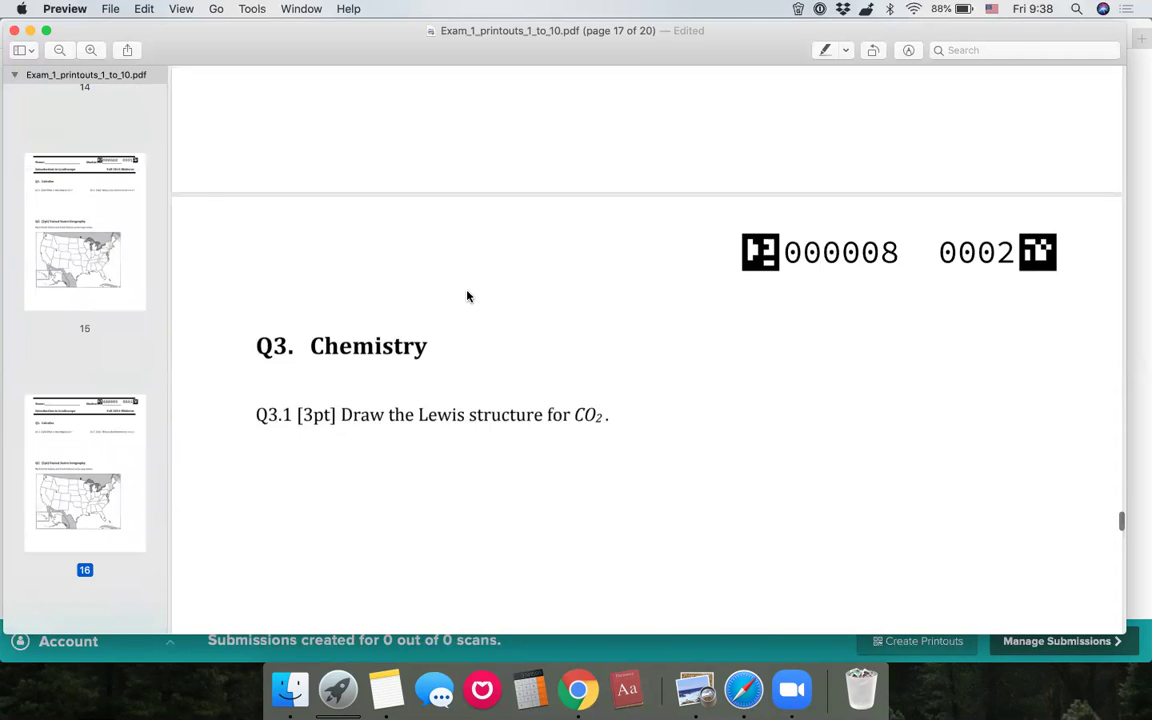
Step: Close the shuffled PDF and upload Exam_1_printouts_1_to_10.pdf from Downloads to the Manage Scans page for Exam 1
click(14, 31)
drag(698, 212, 342, 296)
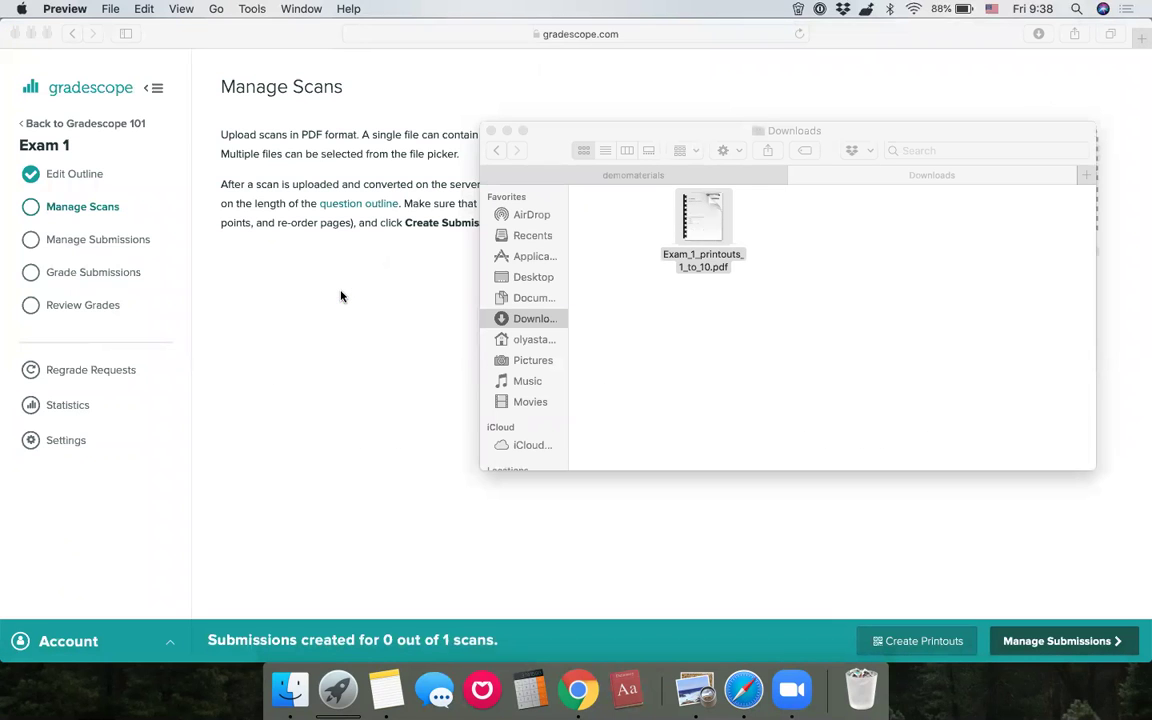
click(344, 299)
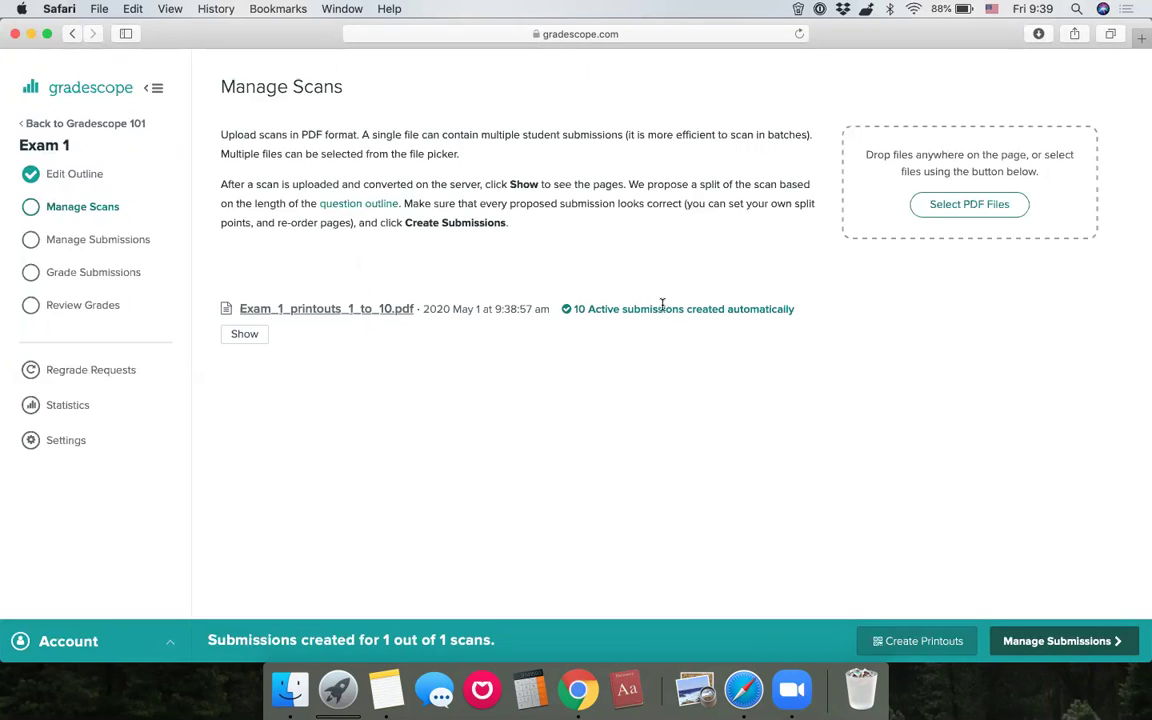
Step: Show the pages of the uploaded scan and examine how they are split into submissions
click(244, 334)
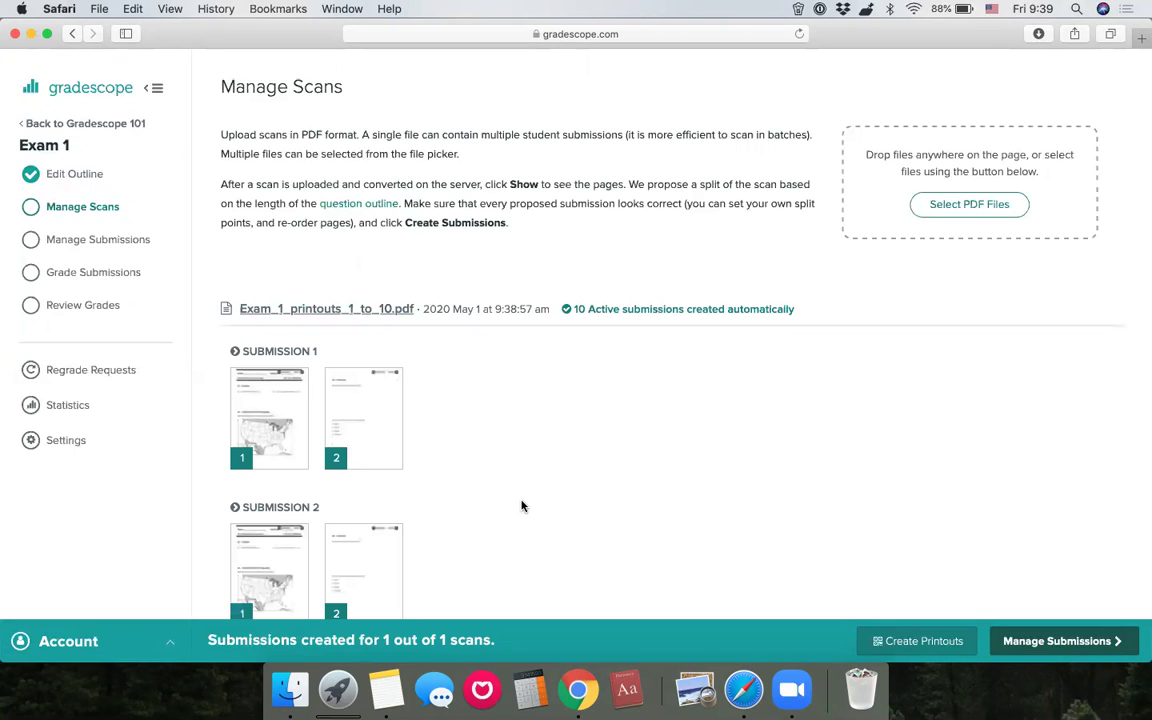
scroll(521, 506, down, 3)
scroll(368, 343, down, 5)
scroll(368, 343, down, 10)
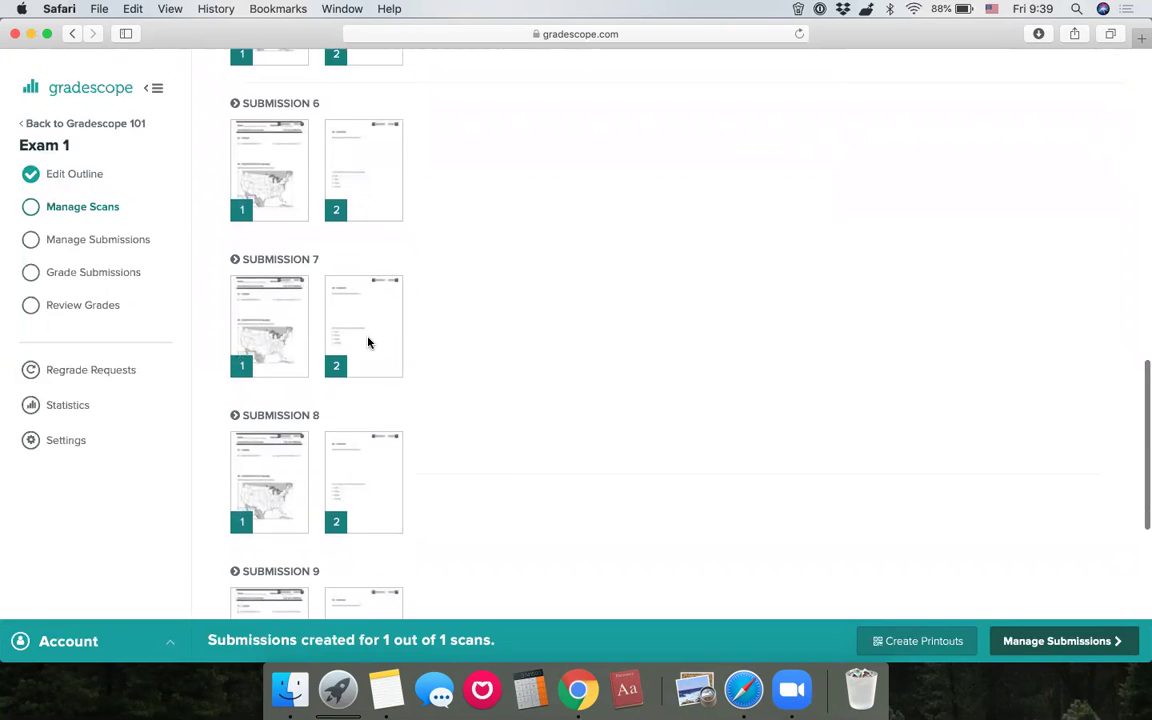
Step: Enlarge the two pages of Submission 7 to check their submission and page labels
click(294, 153)
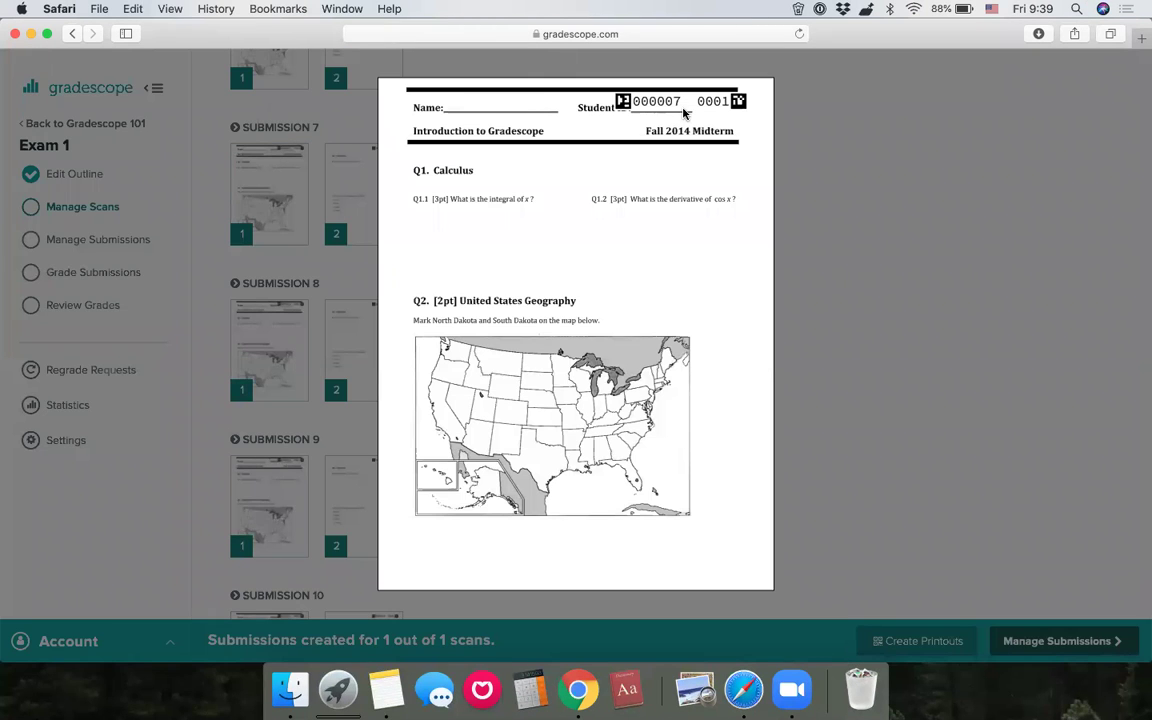
click(342, 203)
click(393, 154)
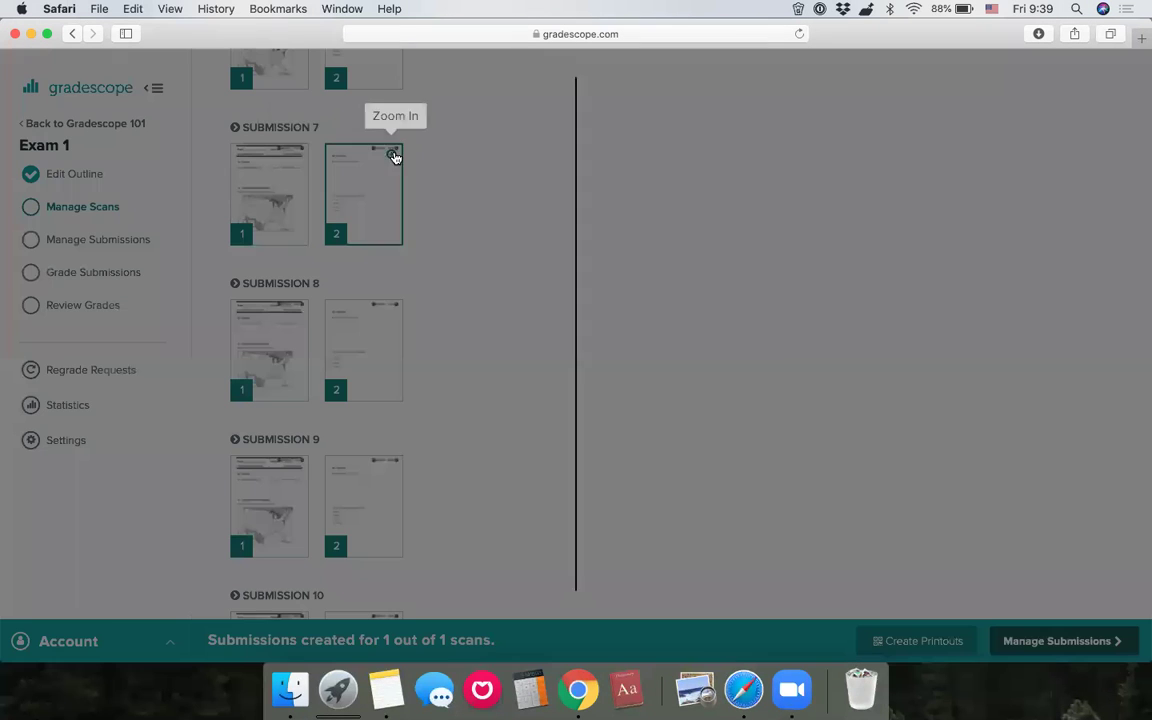
click(776, 303)
Step: Look through the full list of submissions and enlarge the first page of Submission 2 to check its label
scroll(776, 303, down, 3)
scroll(776, 303, up, 10)
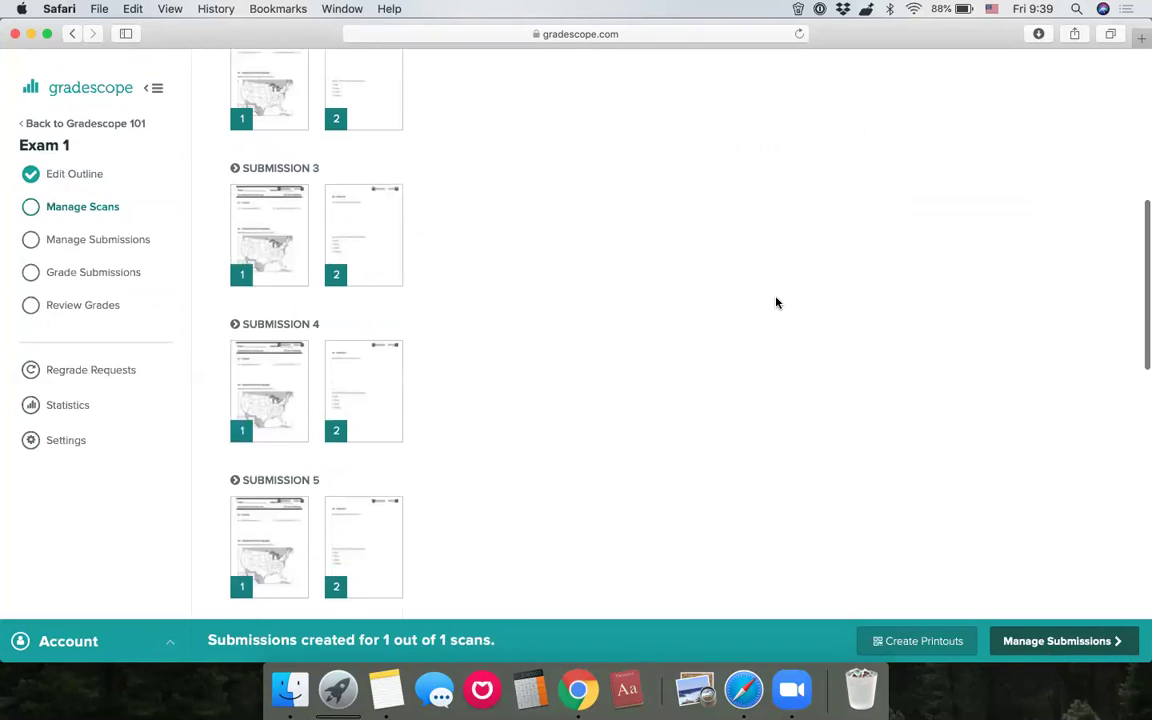
scroll(776, 303, up, 5)
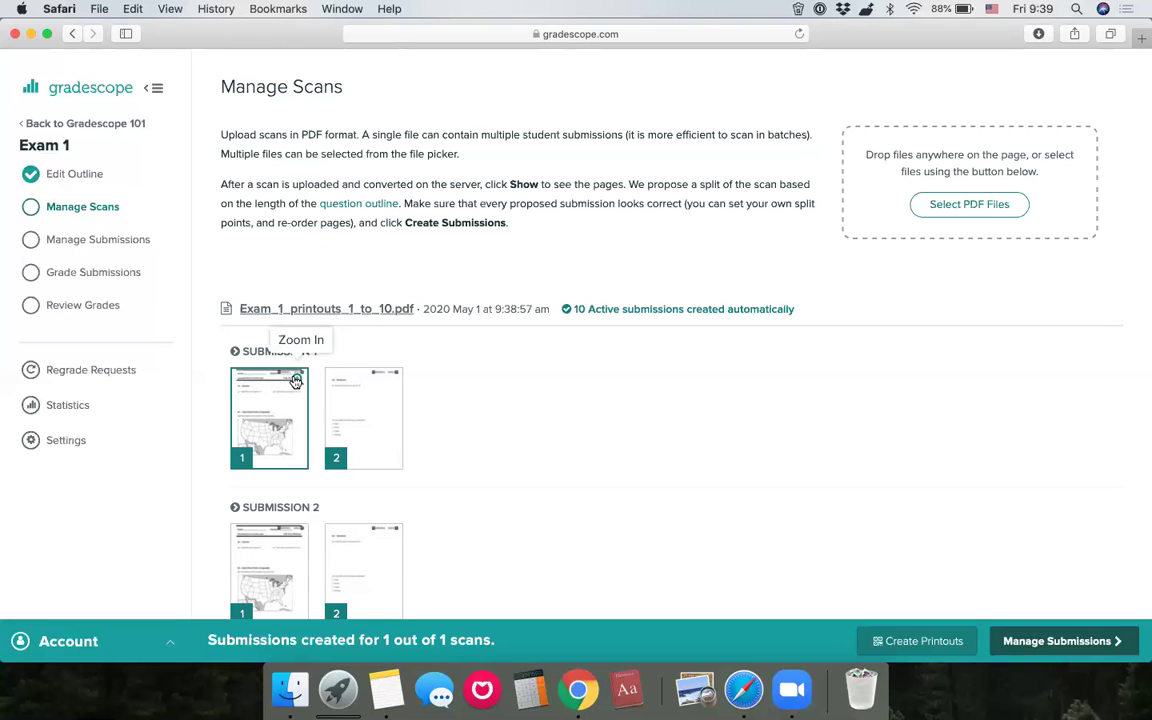
scroll(488, 453, down, 15)
scroll(488, 453, up, 15)
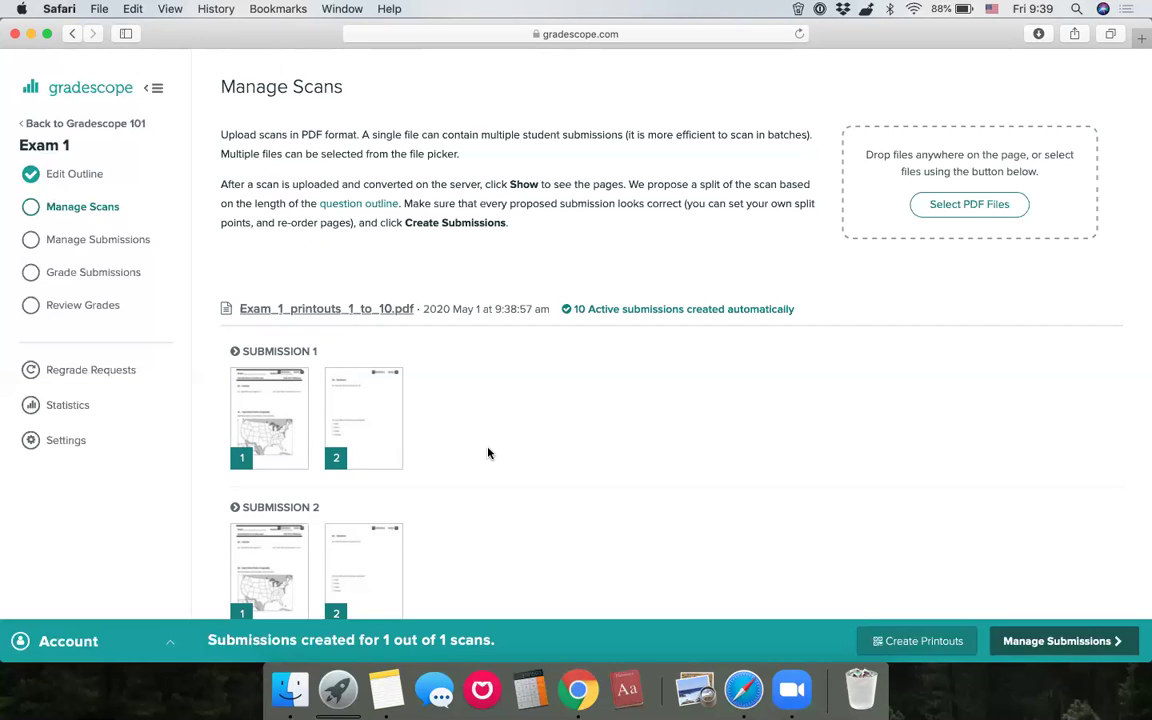
click(294, 533)
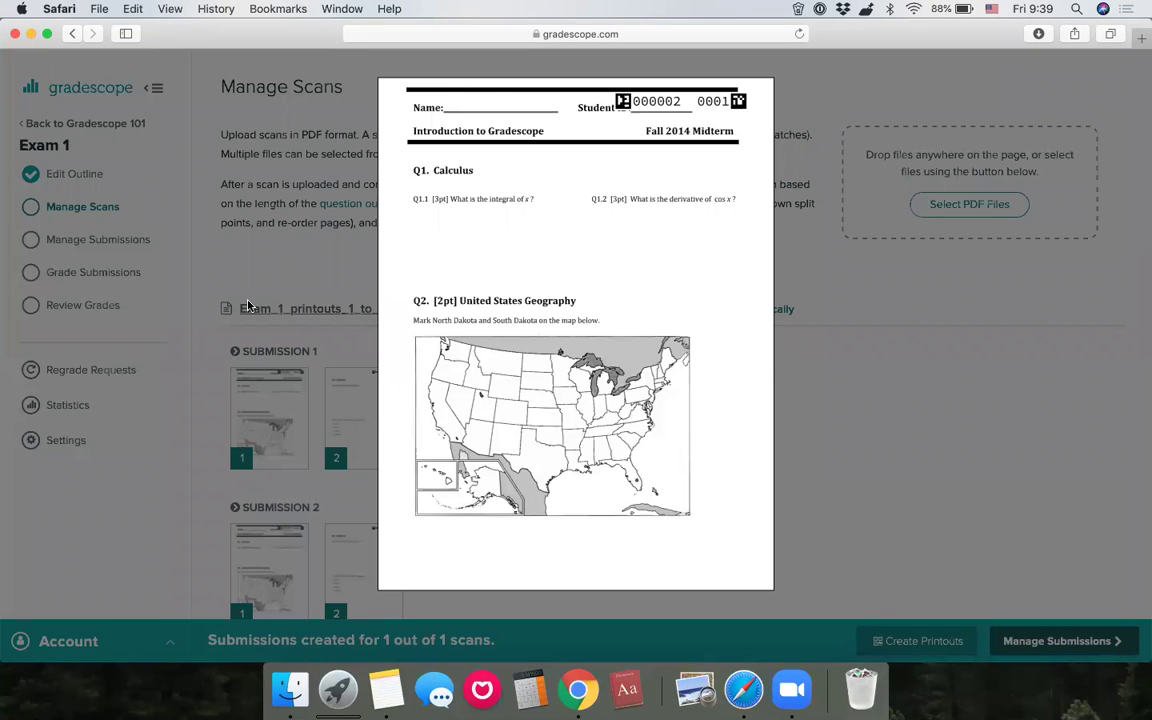
click(257, 203)
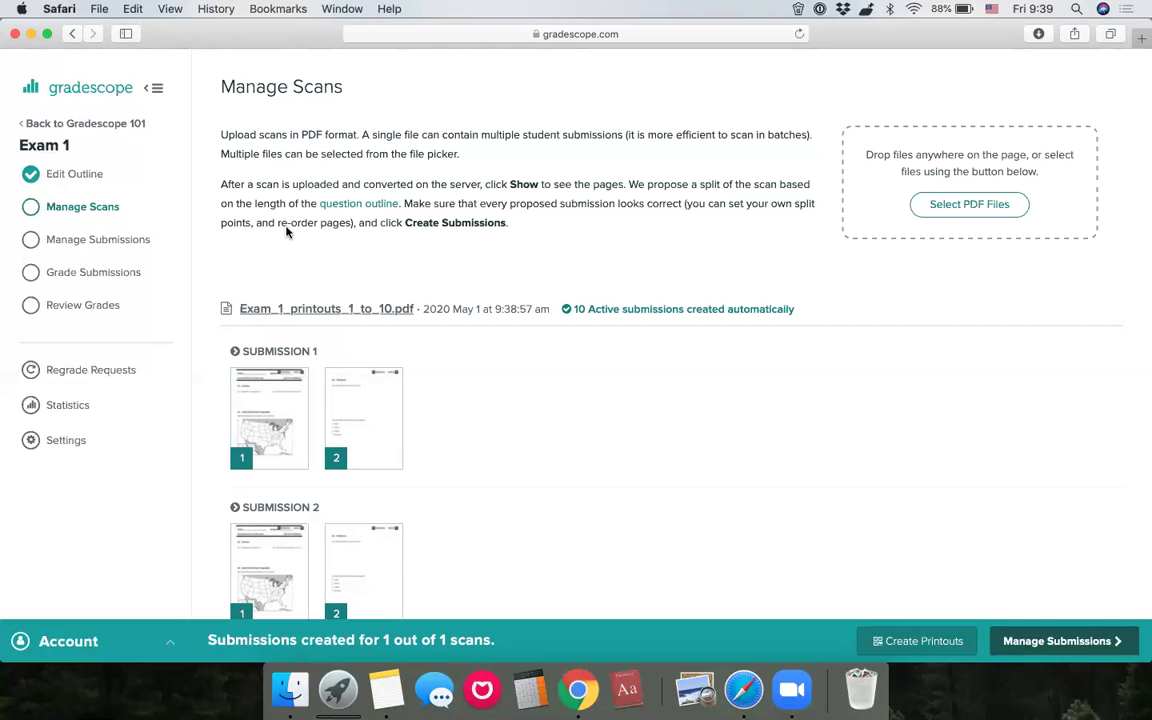